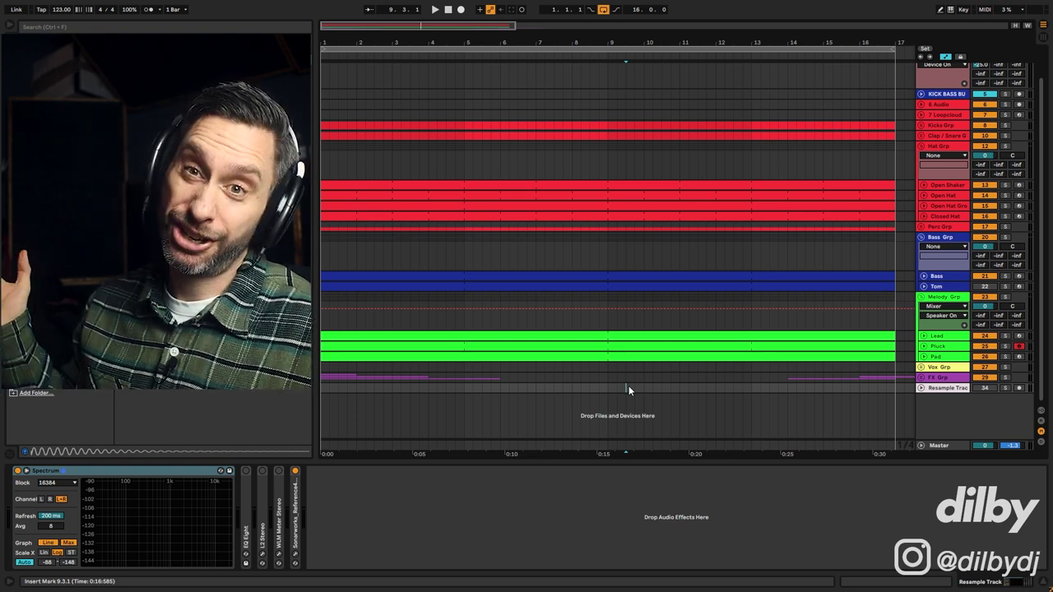
Play the full 16-bar loop and open the Bass track's MIDI clip to examine its notes.
key("ctrl+a")
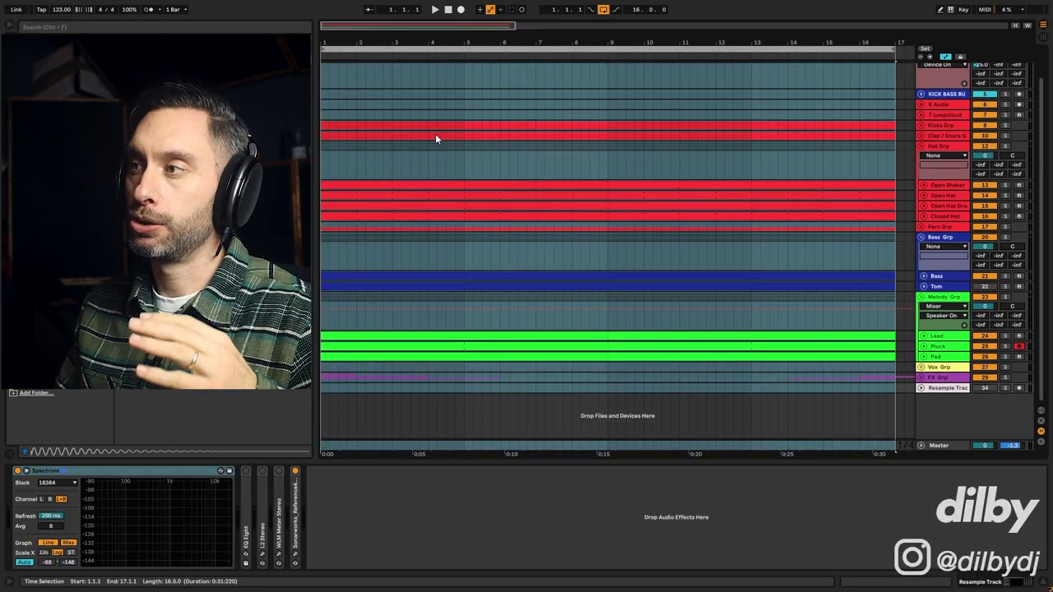
key("space")
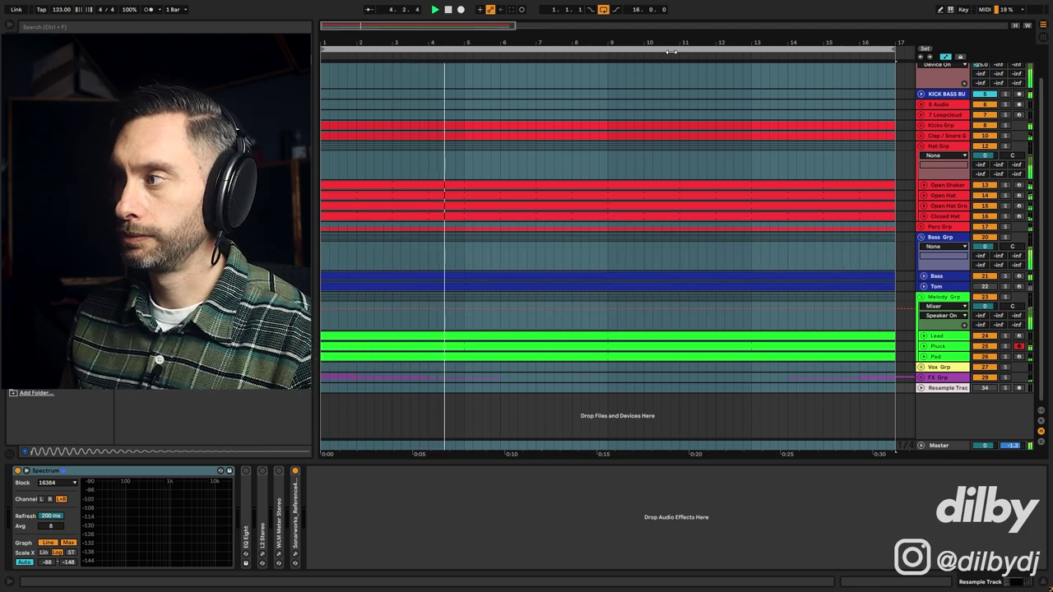
left_click(924, 276)
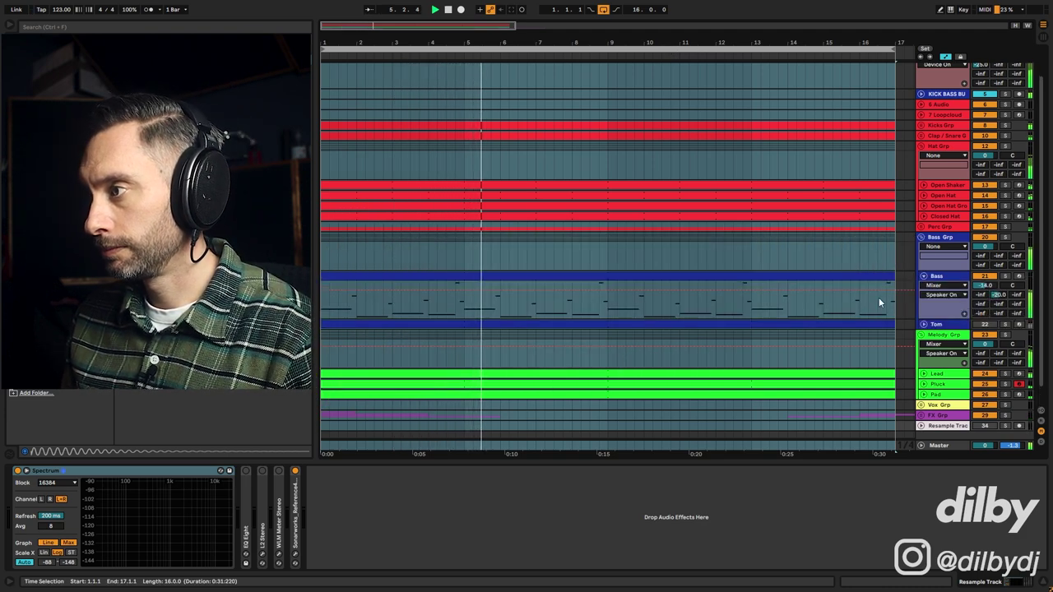
left_click(720, 274)
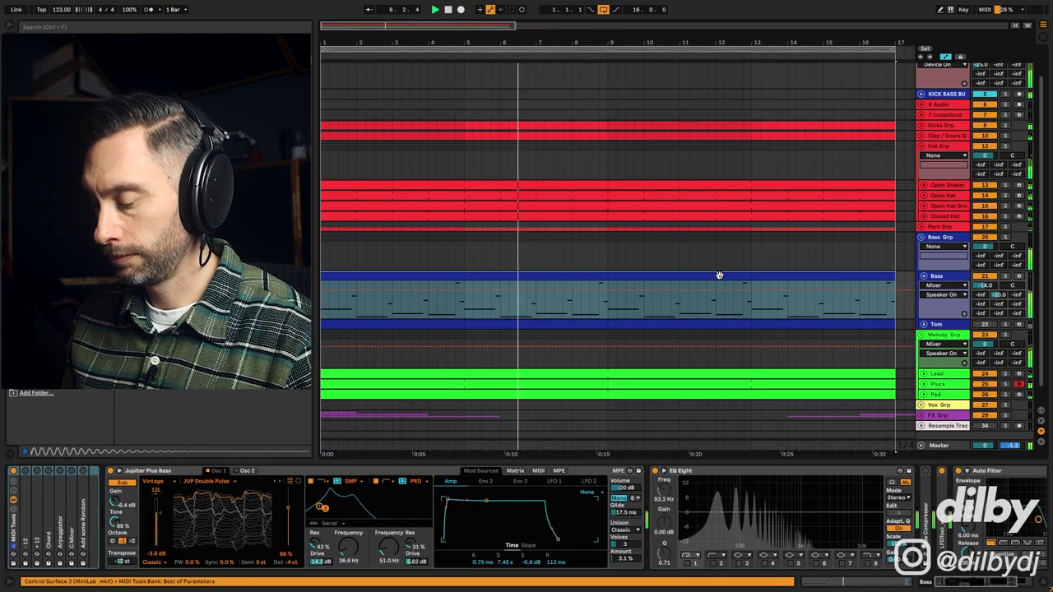
double_click(719, 275)
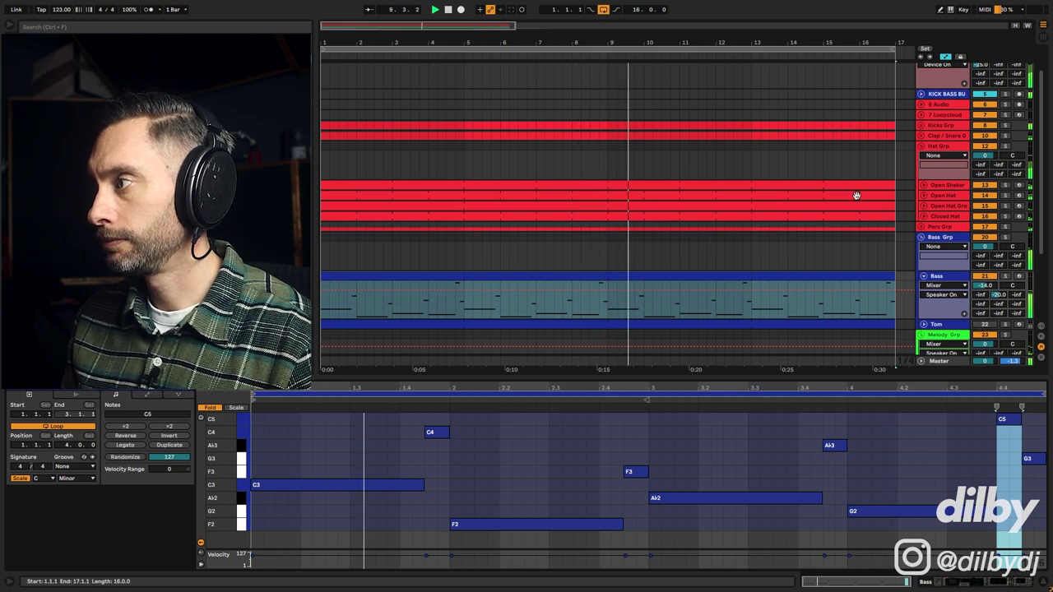
scroll(856, 206, "down", 3)
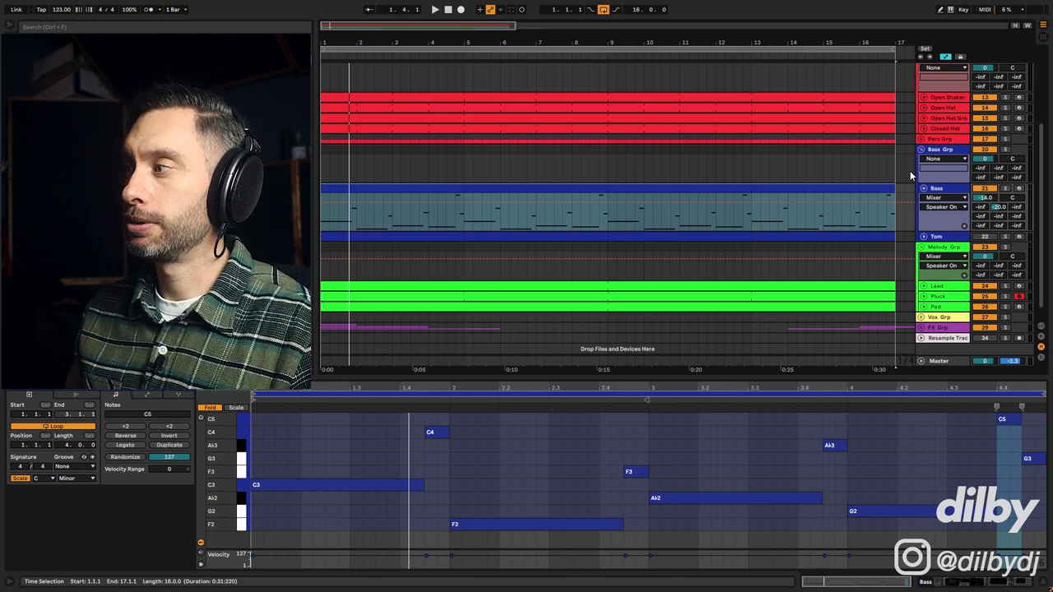
Enable the low-pass band 8 at 122 Hz in the Master's EQ Eight and play the loop through it.
left_click(951, 365)
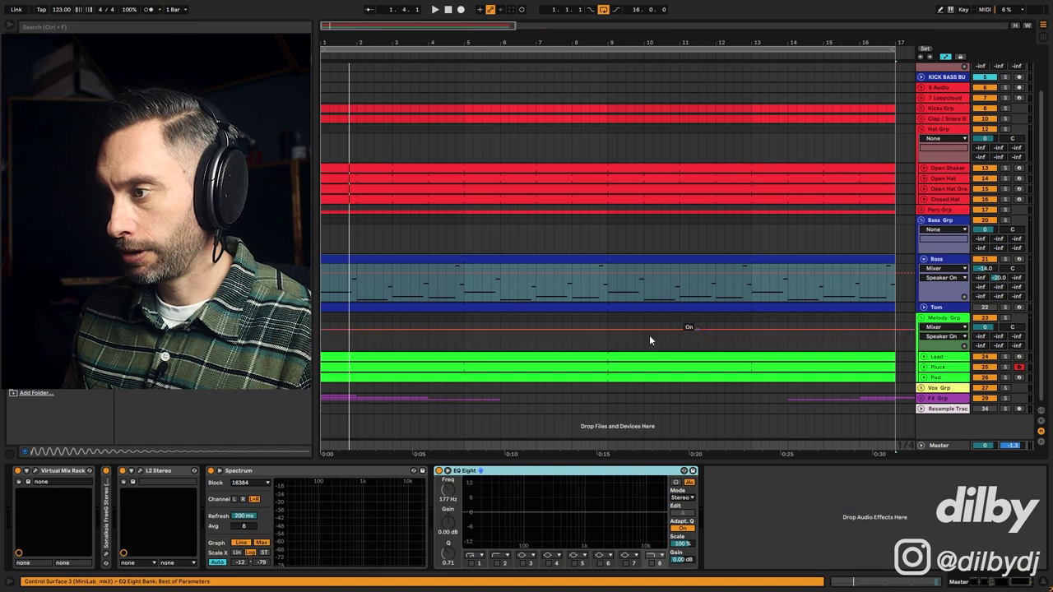
left_click(652, 565)
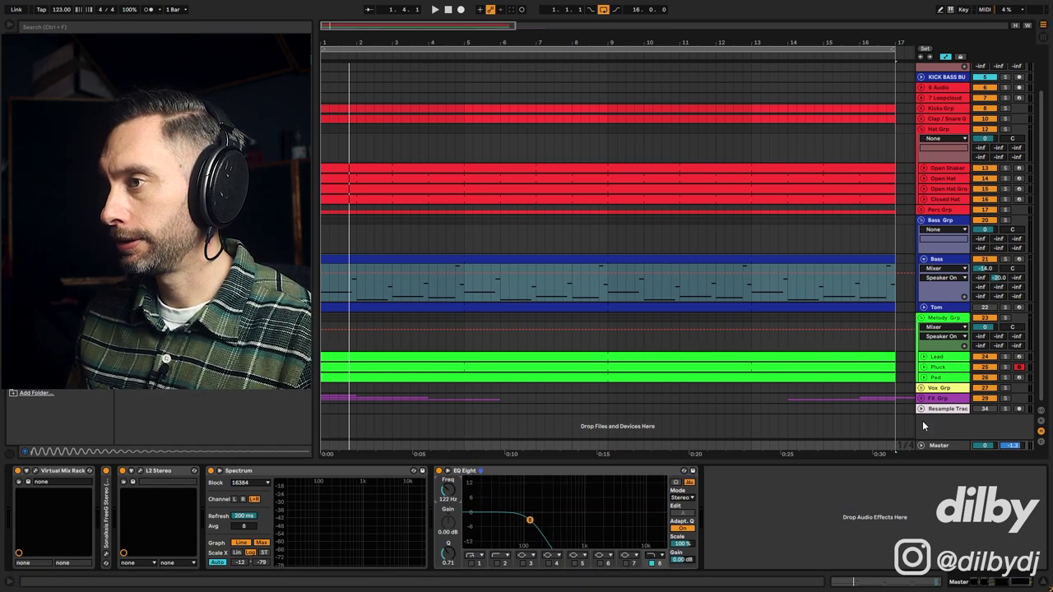
key("space")
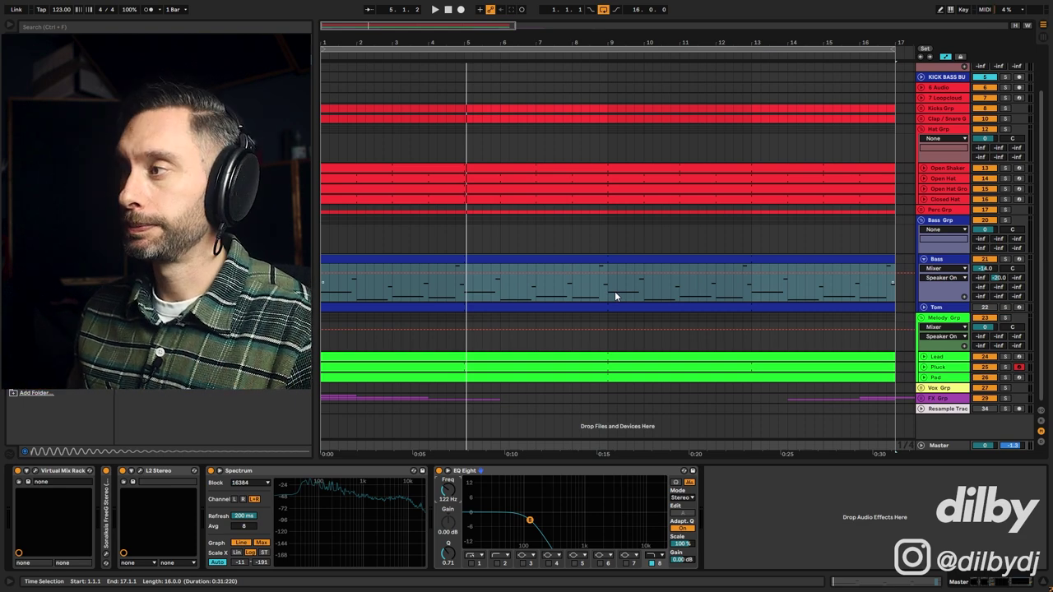
Open the Tom track's MIDI clip to examine its notes and solo the track.
left_click(950, 308)
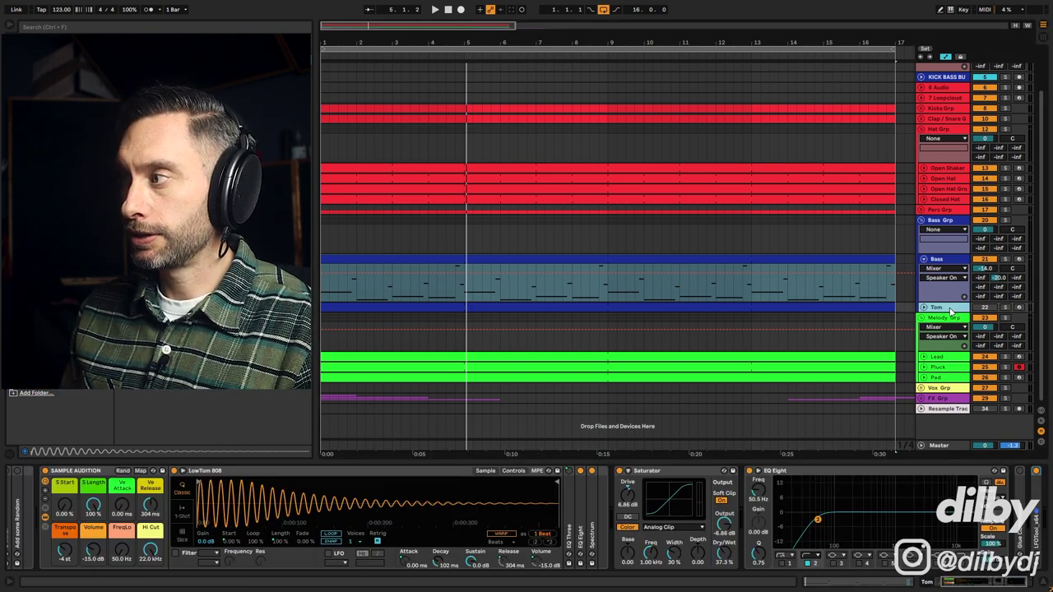
double_click(864, 308)
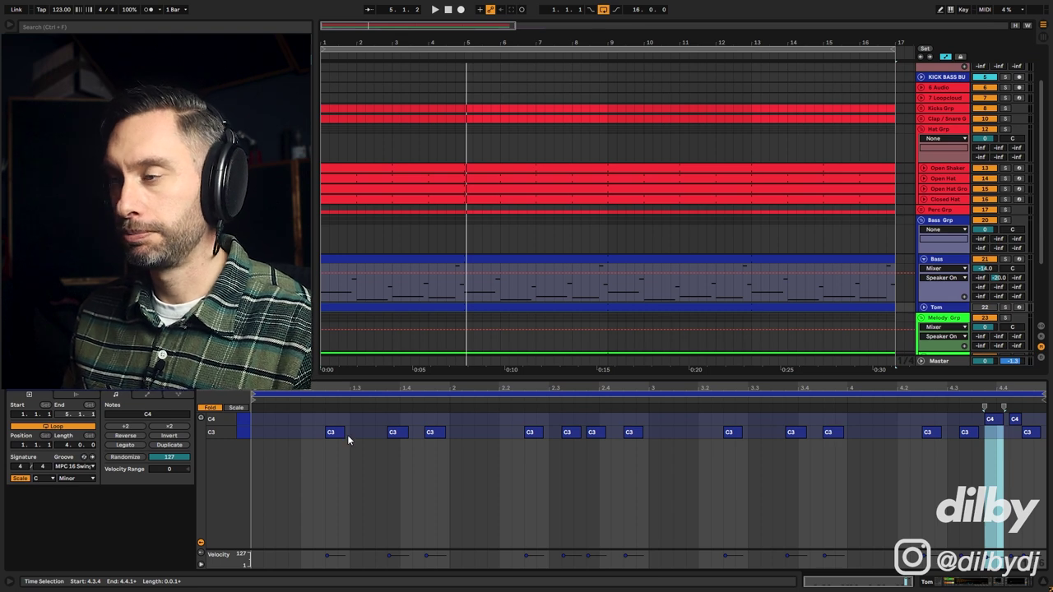
left_click(949, 309)
key("s")
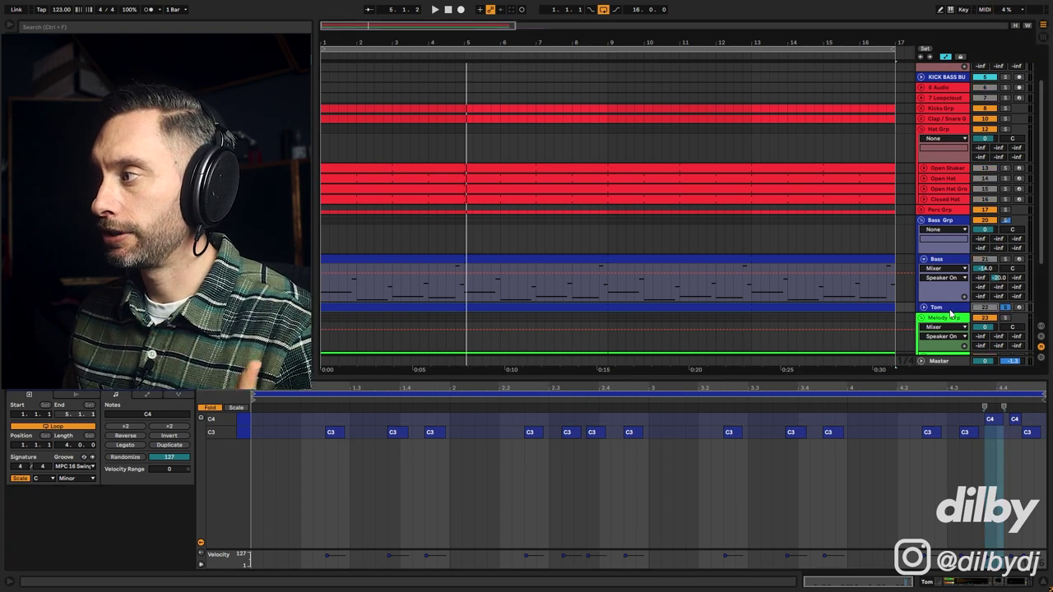
Turn off band 8 in the Master's EQ Eight and deactivate the Melody Grp for playback of the loop.
left_click(950, 347)
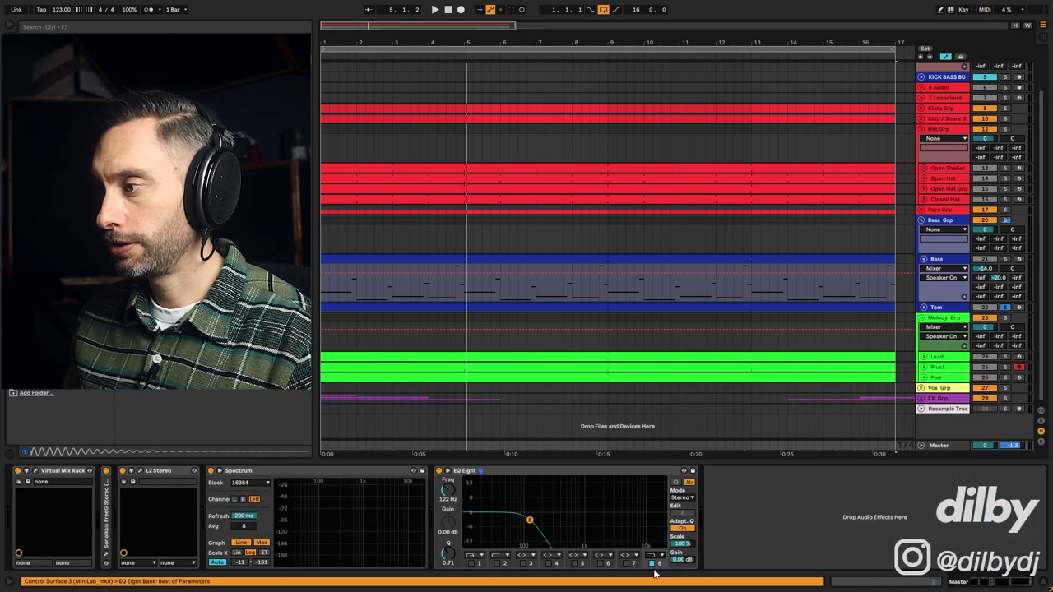
left_click(654, 564)
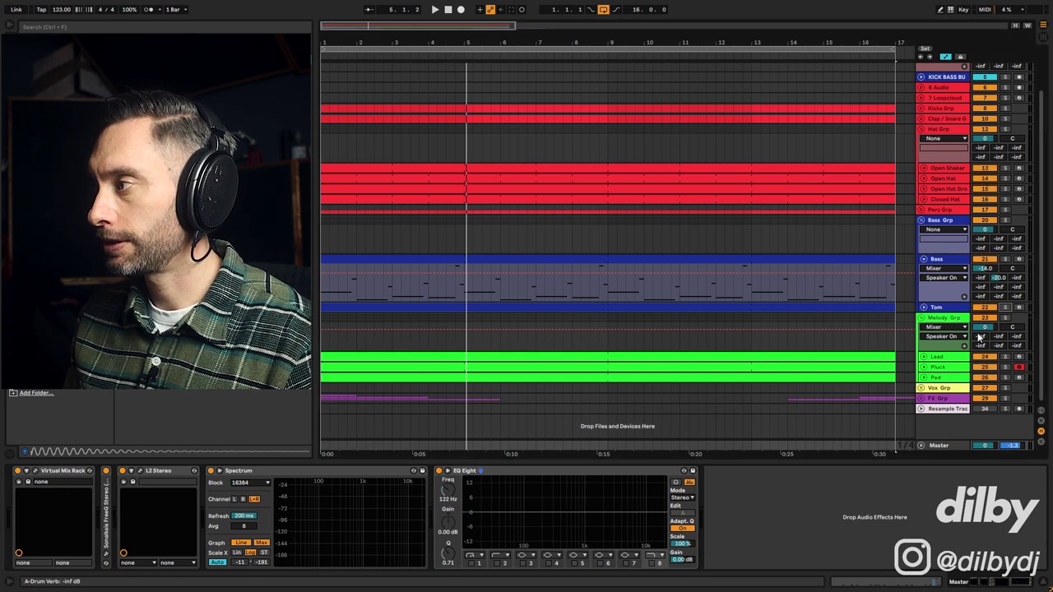
left_click(984, 318)
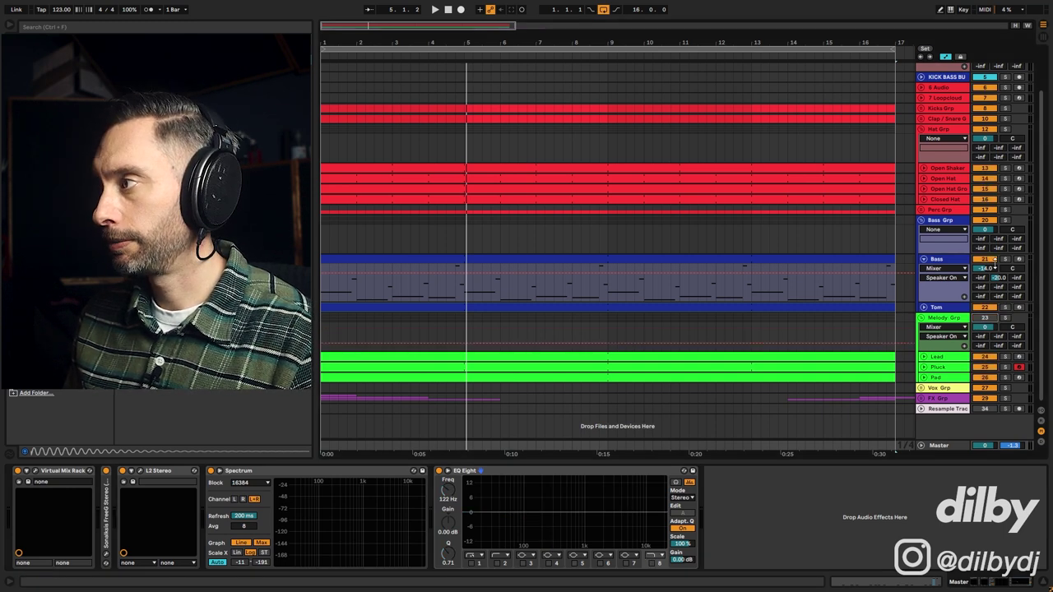
left_click(933, 221)
key("space")
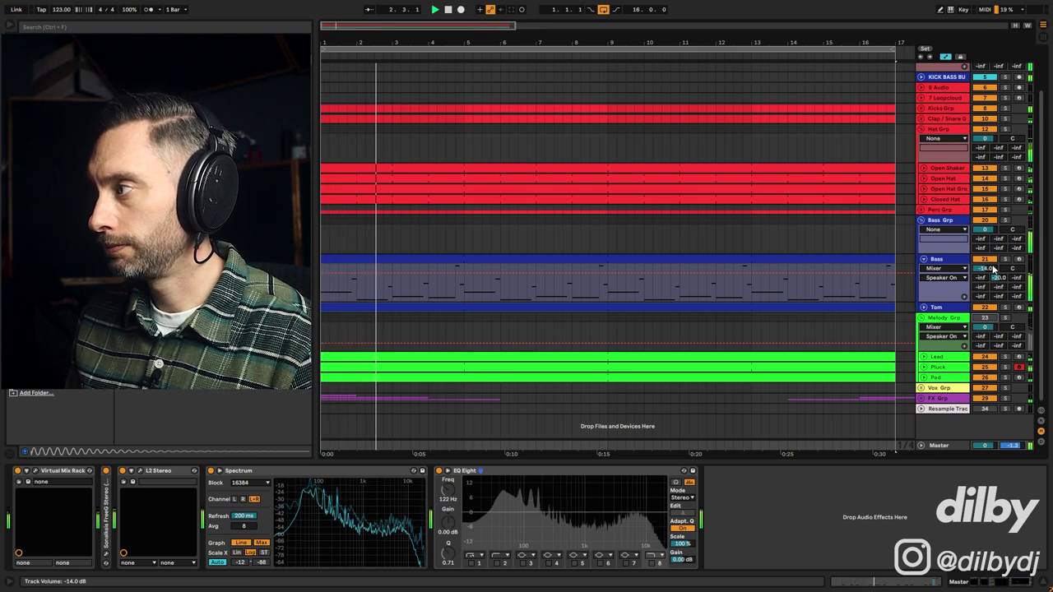
Enable band 8 in the Master's EQ Eight as a low-pass filter and set its frequency to 150 Hz.
left_click(959, 308)
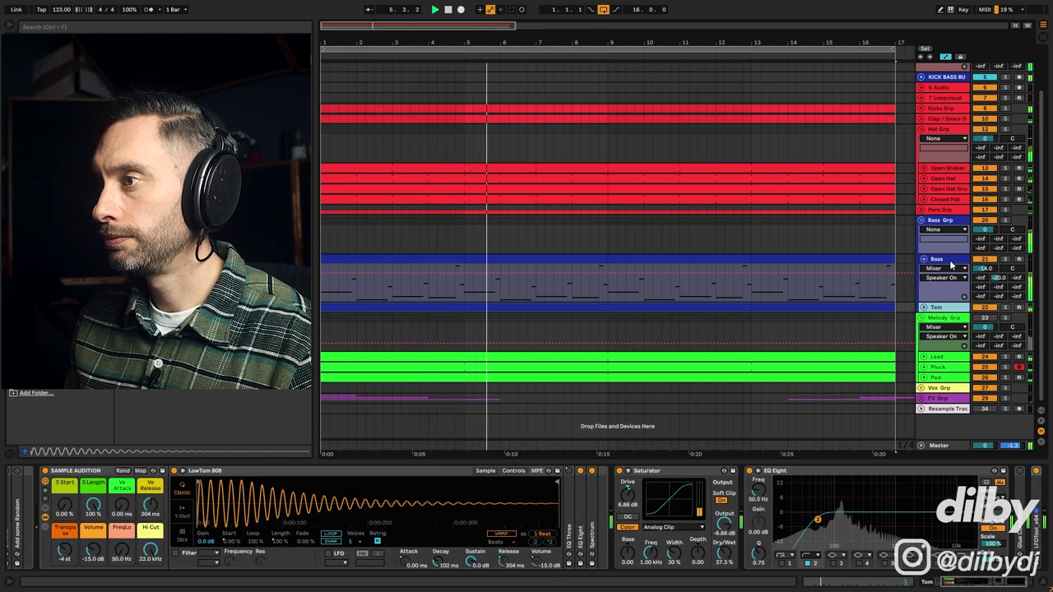
left_click(947, 445)
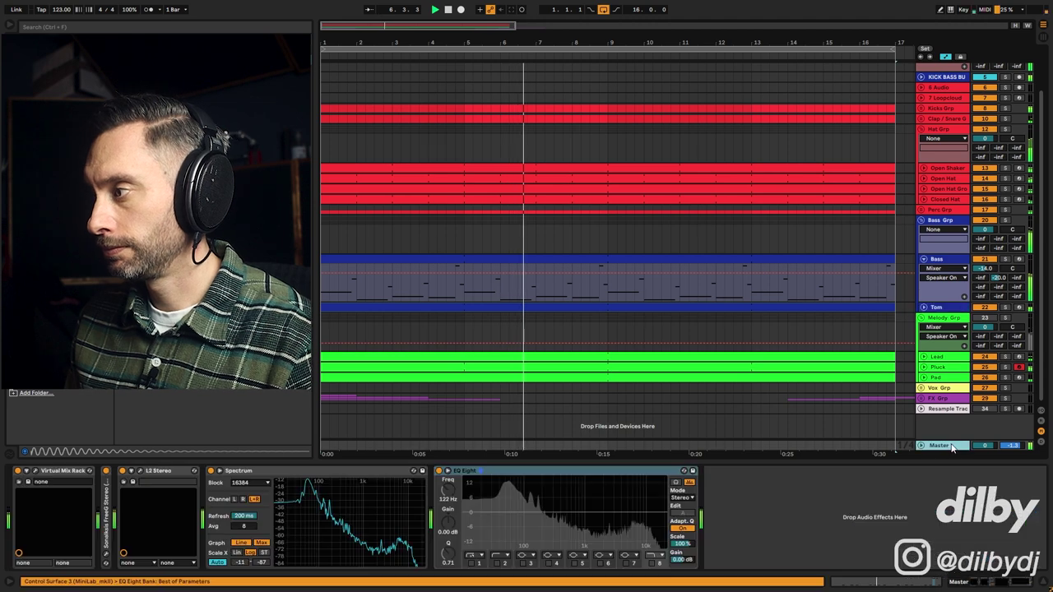
left_click(653, 564)
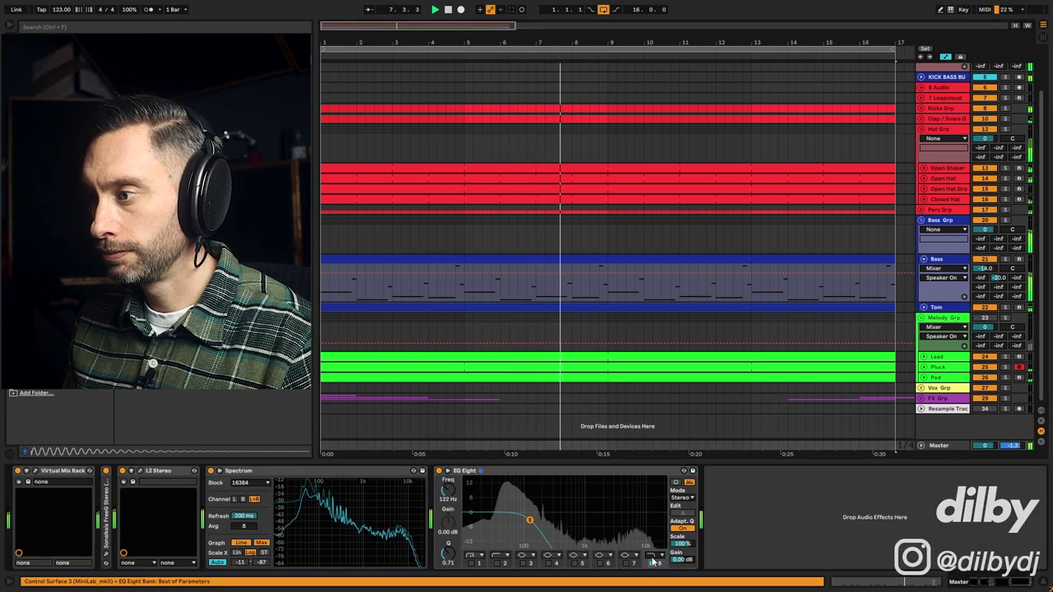
left_click_drag(531, 520, 534, 520)
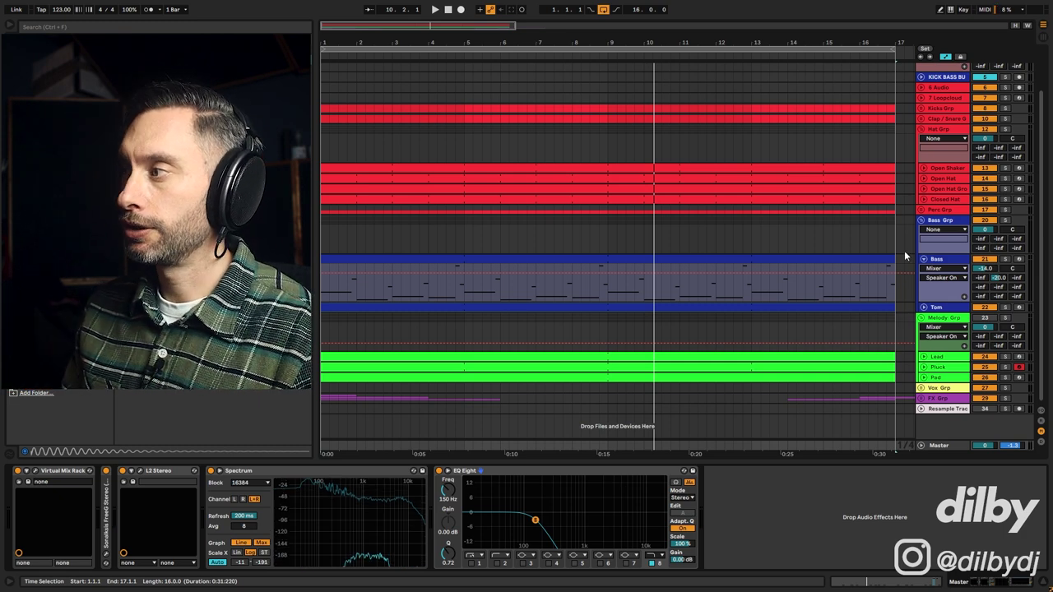
Add a SAMPLE AUDITION track below Tom carrying a copy of the Tom clip, with the original Tom track deactivated.
left_click(821, 260)
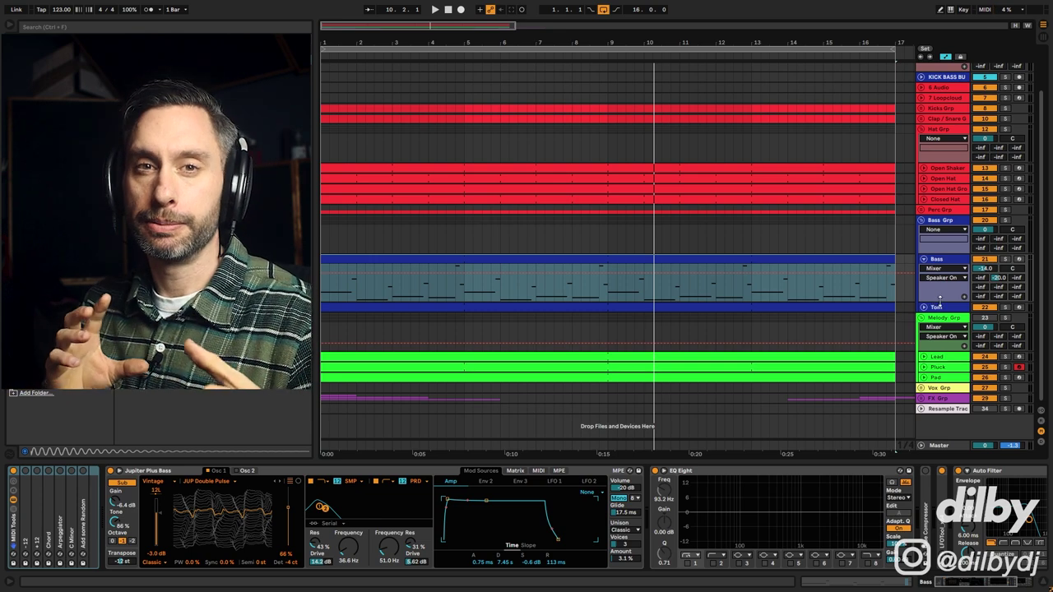
left_click(939, 308)
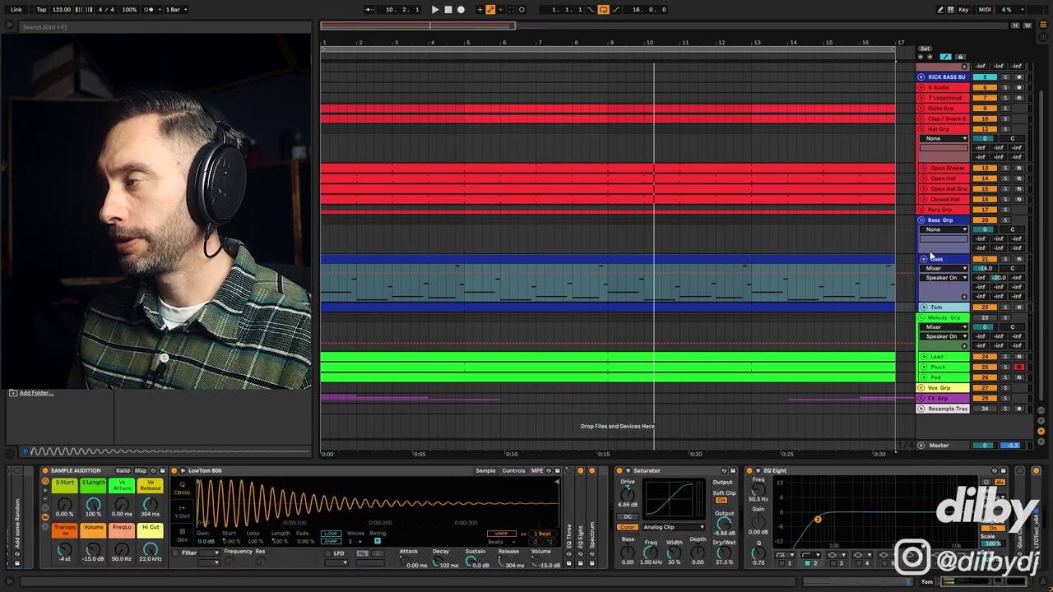
left_click(952, 309)
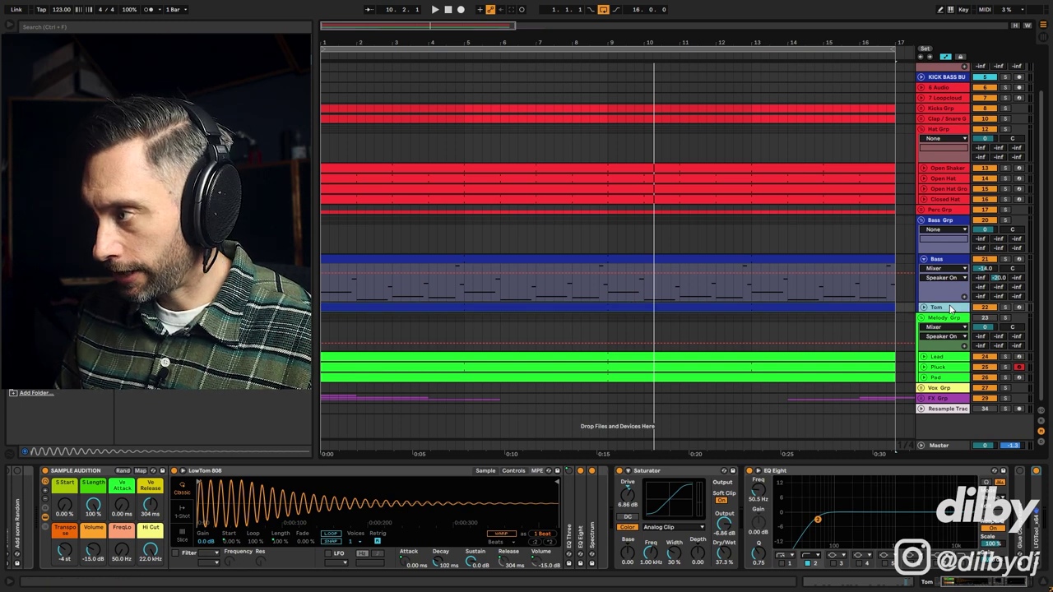
key("ctrl+d")
left_click(505, 320)
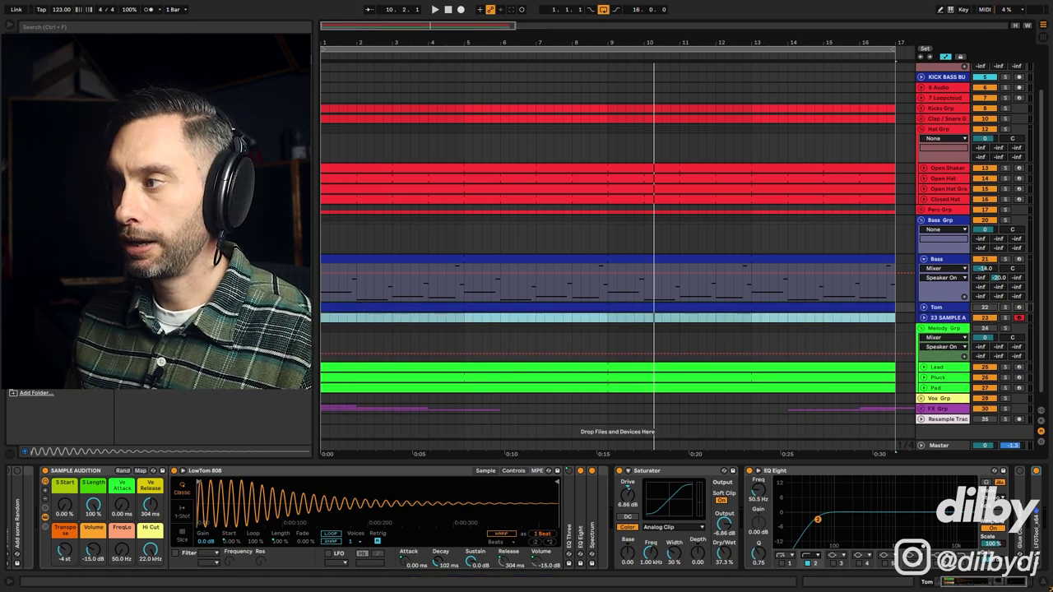
left_click(946, 318)
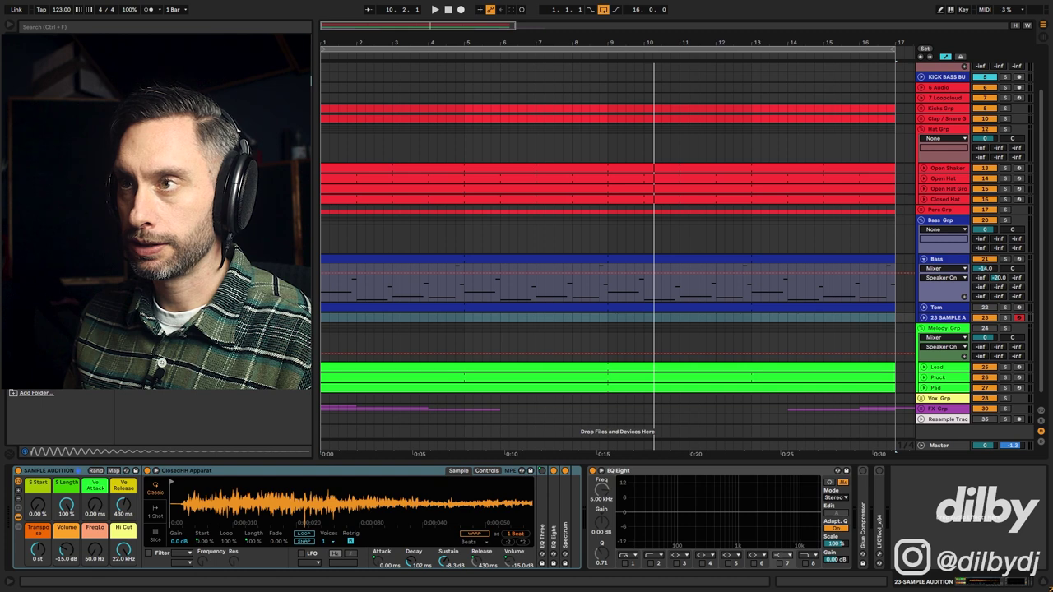
Load the LowTom 808 sample into the new track's sampler and expand its Spectrum into the large display.
left_click_drag(264, 511, 268, 511)
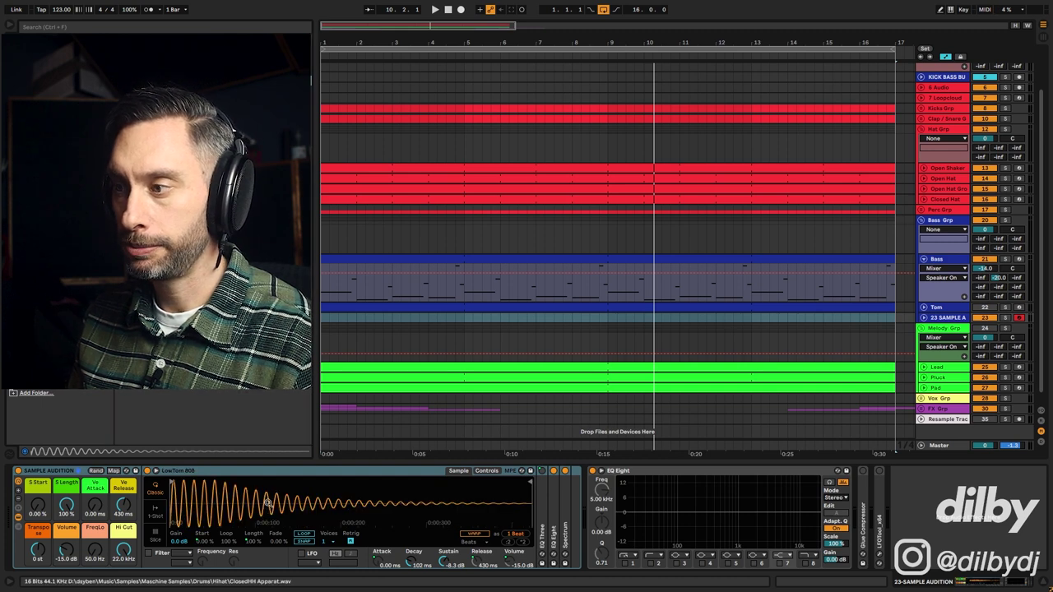
double_click(570, 490)
left_click(574, 471)
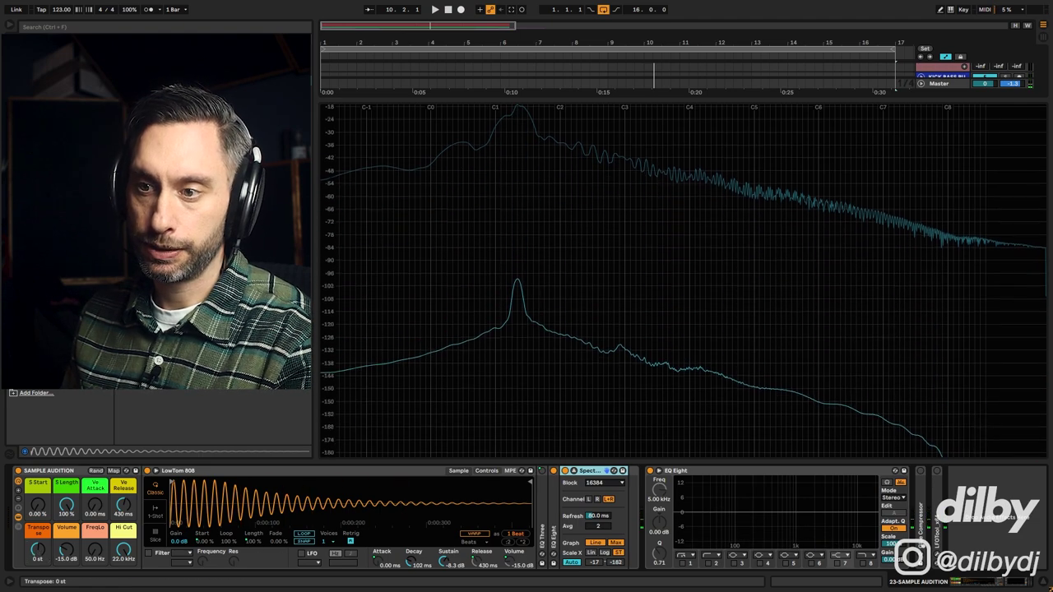
Transpose the LowTom 808 sample to -4 st and shape its envelope with 102 ms decay, -4.1 dB sustain and 98.6 ms release.
left_click_drag(37, 551, 37, 559)
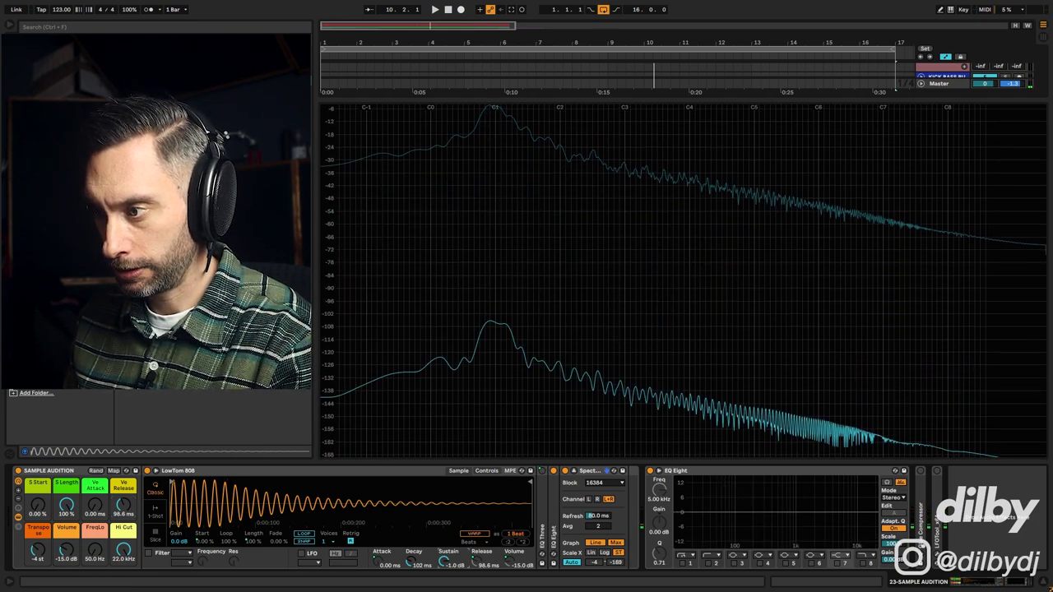
left_click_drag(444, 562, 444, 575)
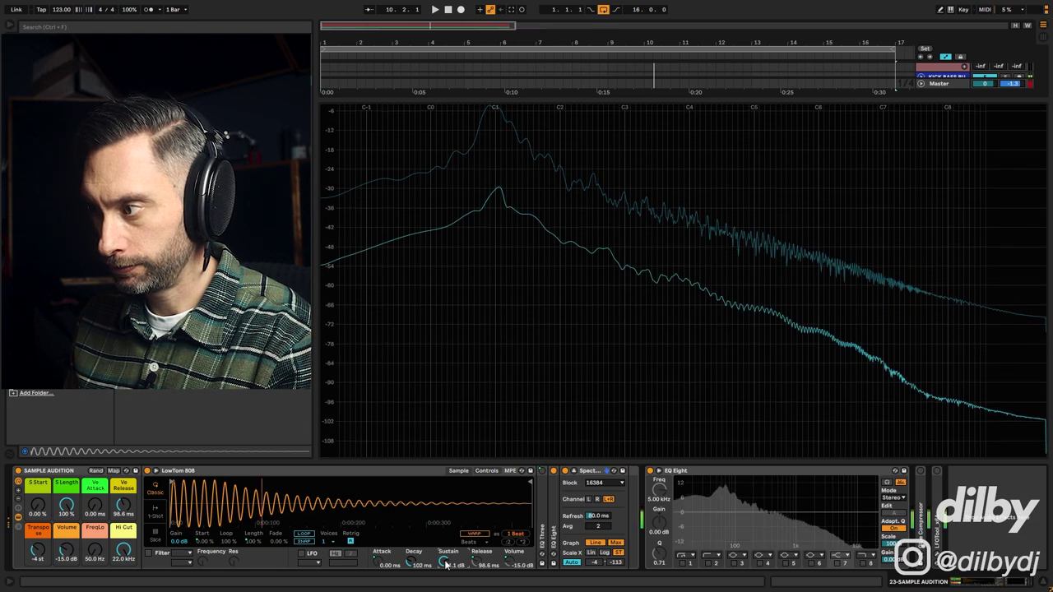
Enable the high-pass band 2 in the new track's EQ Eight and set its frequency to 75.1 Hz.
left_click(709, 564)
left_click_drag(648, 490, 649, 504)
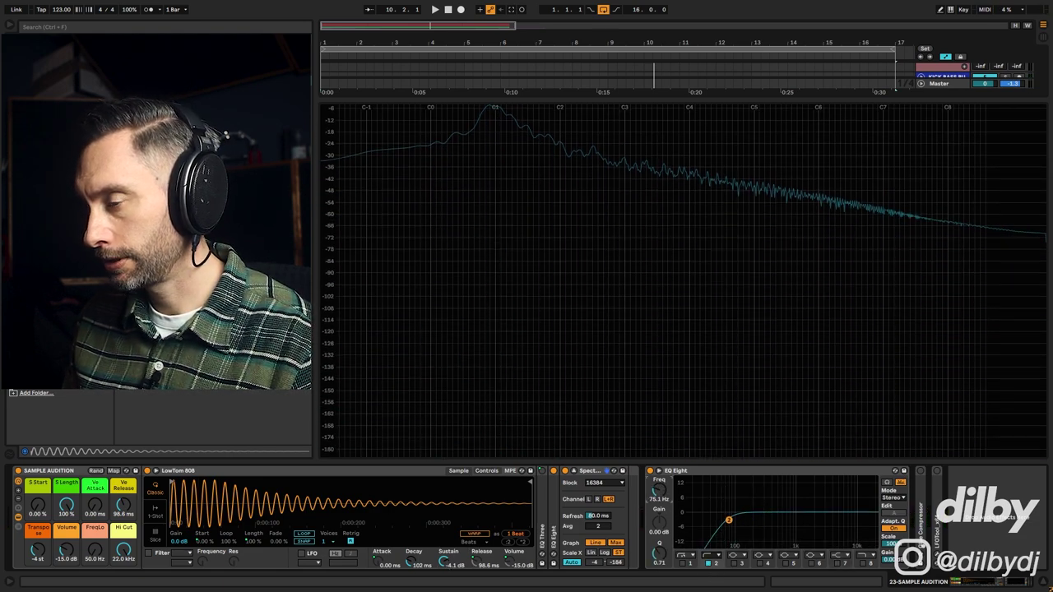
Search the browser for "satur", insert a Saturator before the new track's EQ Eight and lower its output to about -7.71 dB.
key("ctrl+f")
type("satur")
left_click_drag(156, 70, 643, 519)
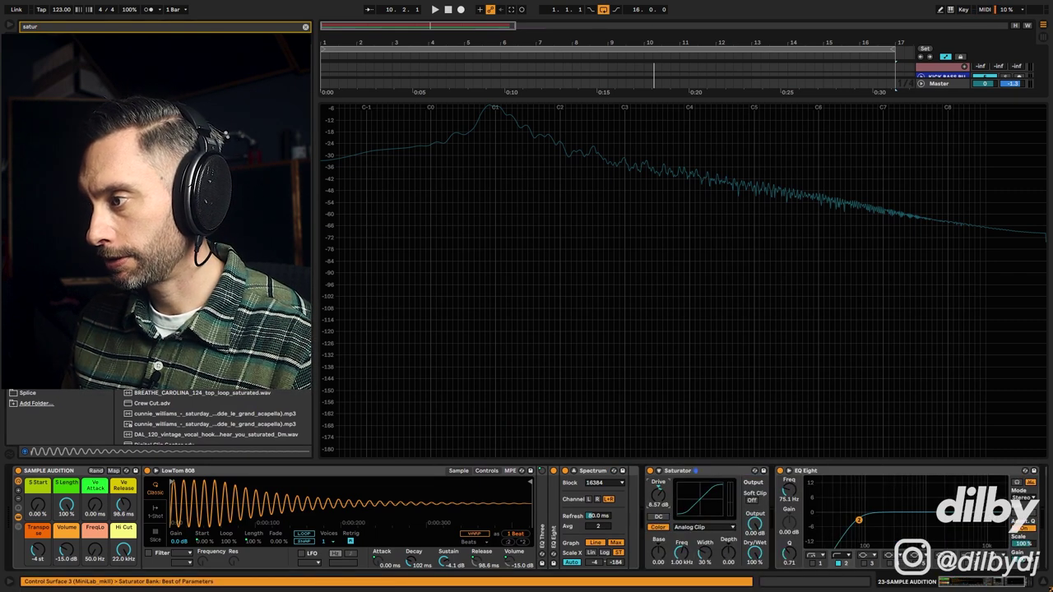
left_click_drag(755, 524, 755, 542)
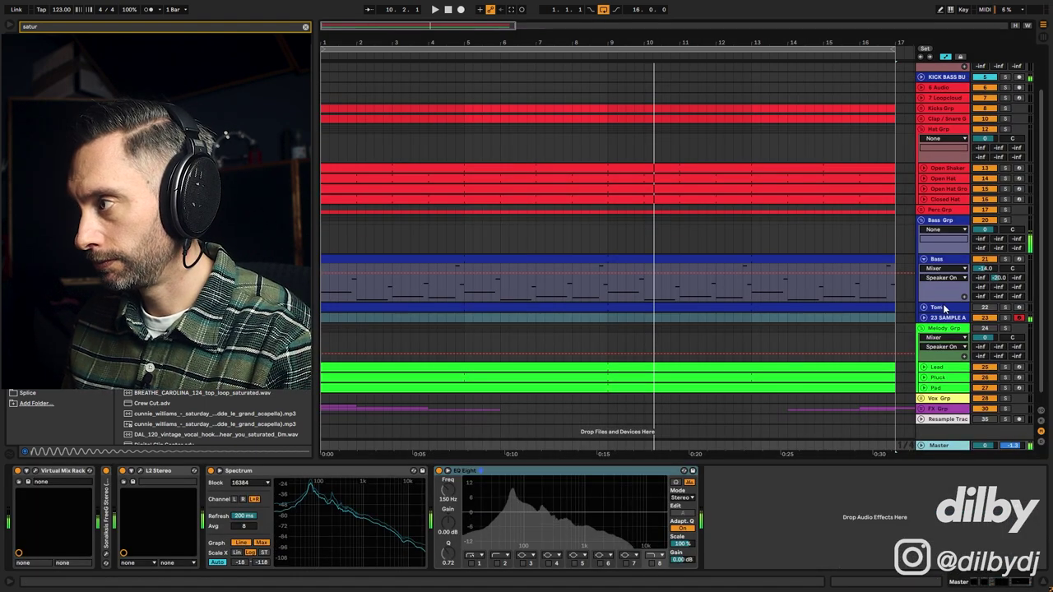
Set the SAMPLE AUDITION track's Saturator drive to 6 dB and its output to -6 dB.
left_click(946, 318)
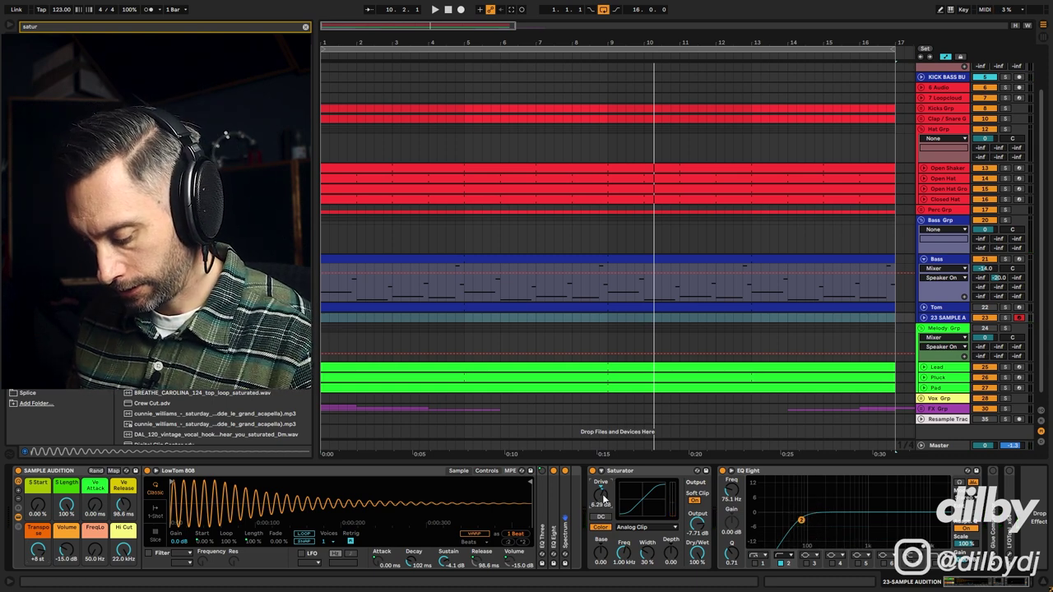
key("Return")
left_click(697, 526)
type("-6")
key("Return")
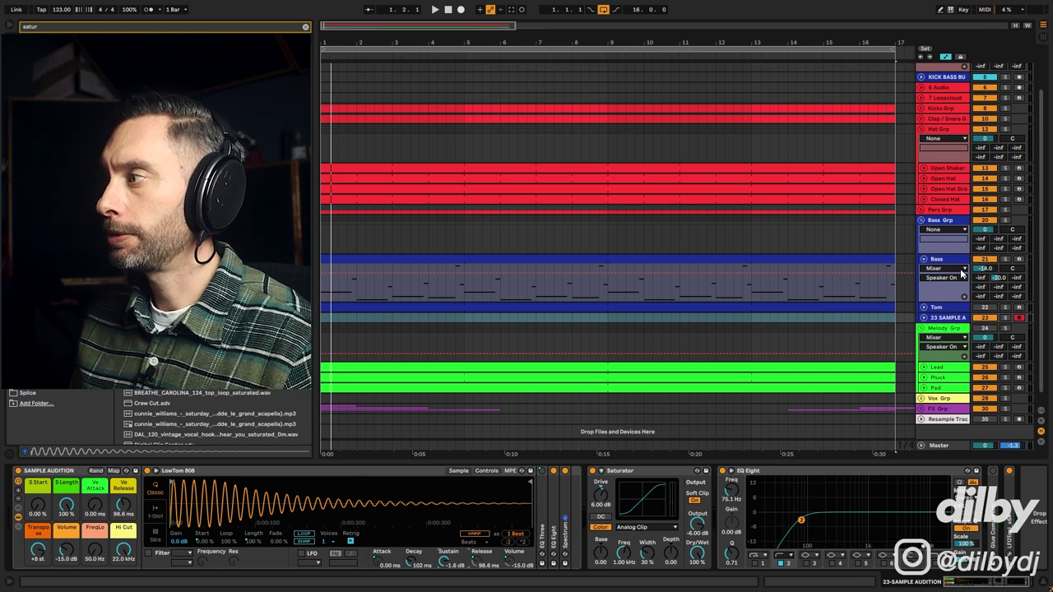
Deactivate the Bass track so the tom pattern can be written without the bass line.
left_click(936, 260)
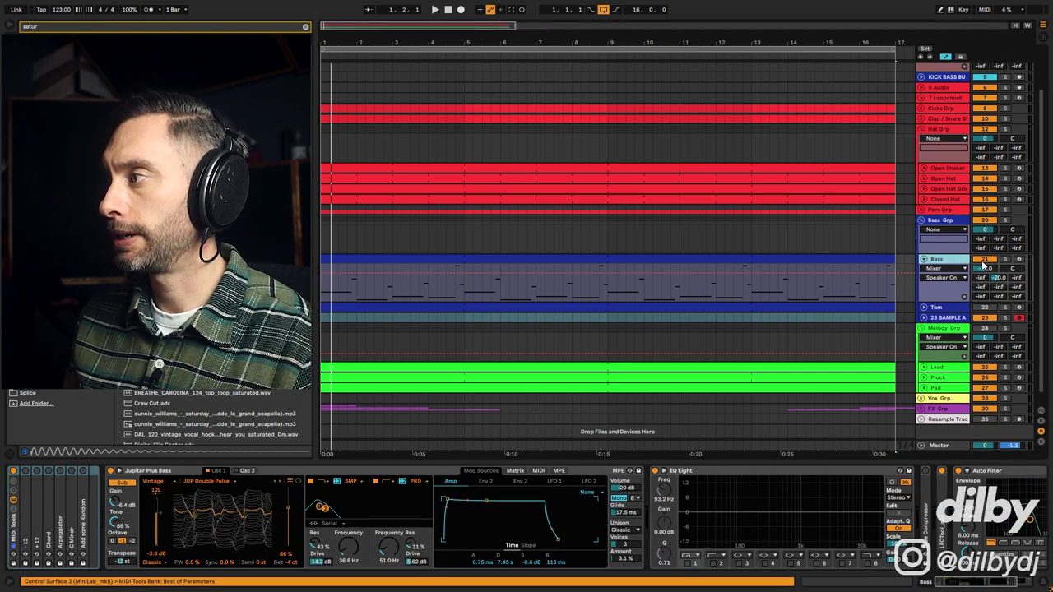
left_click(983, 260)
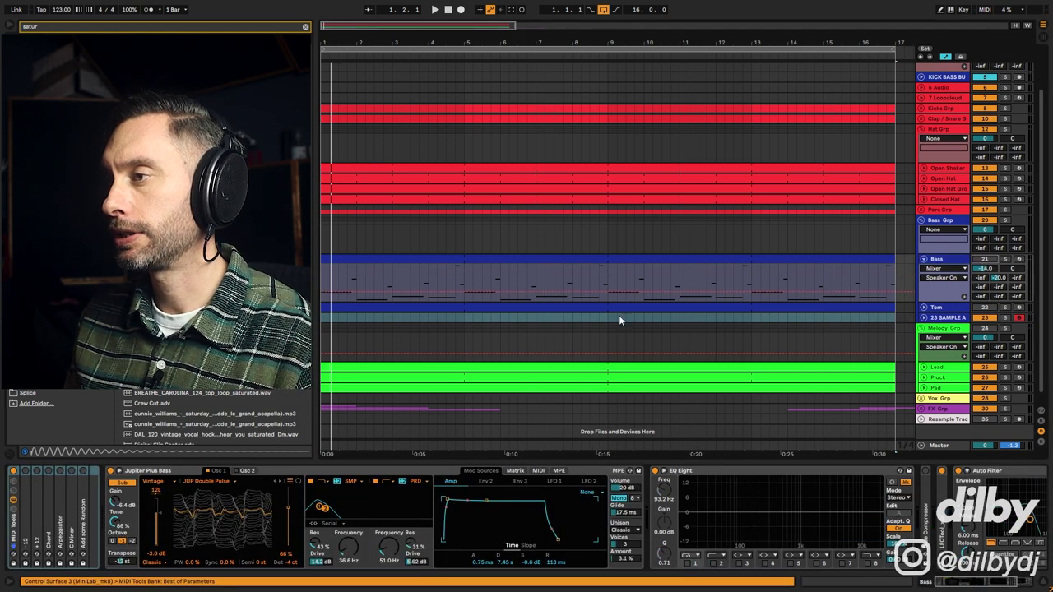
Create a one-bar looping MIDI clip at bar 1 on the SAMPLE AUDITION track, extend it to bar 17 and show only scale notes.
double_click(328, 316)
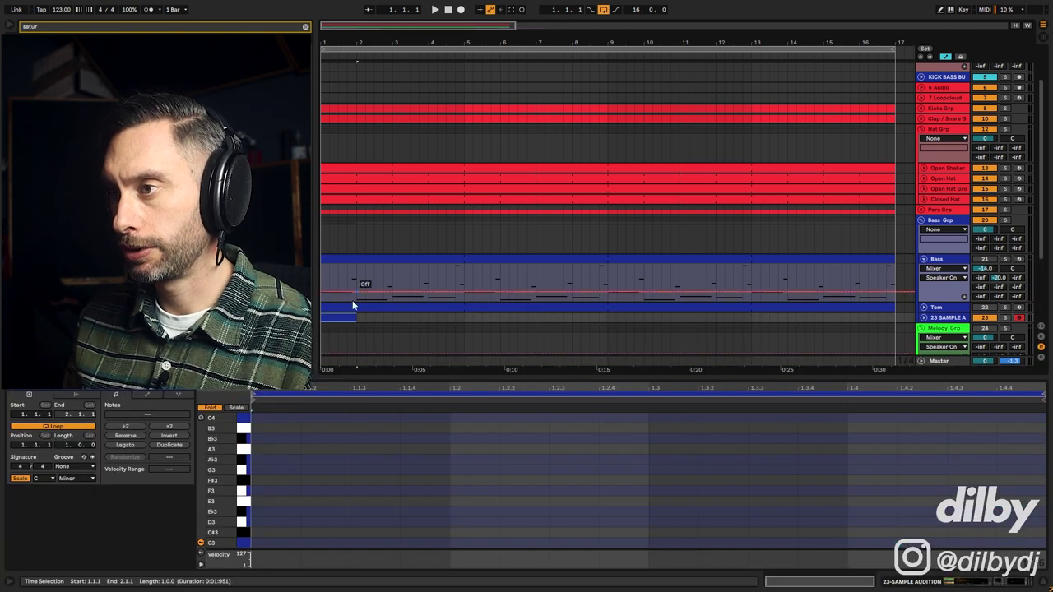
left_click_drag(356, 317, 894, 321)
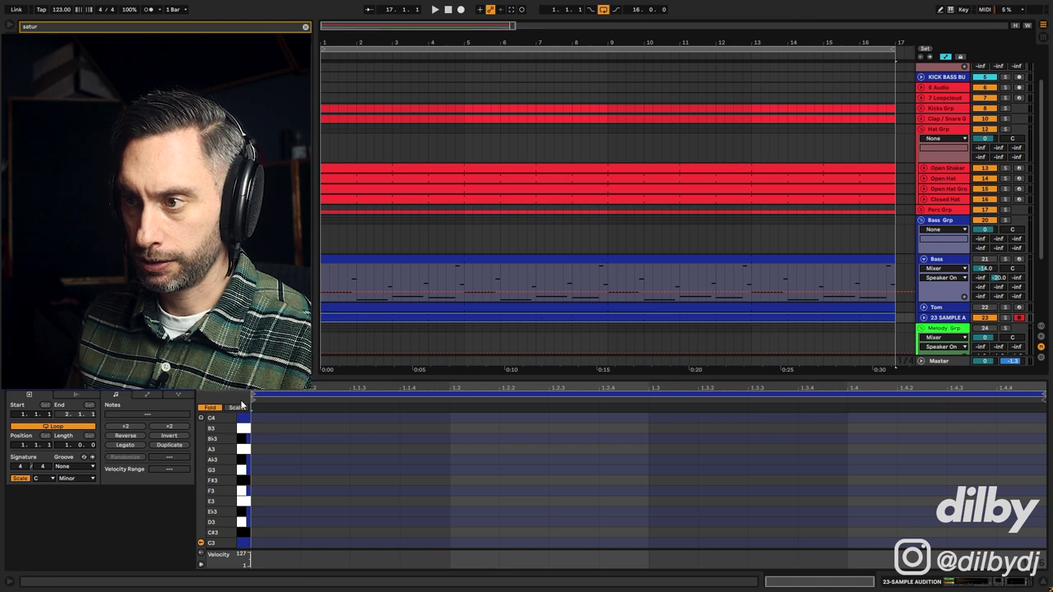
left_click(240, 407)
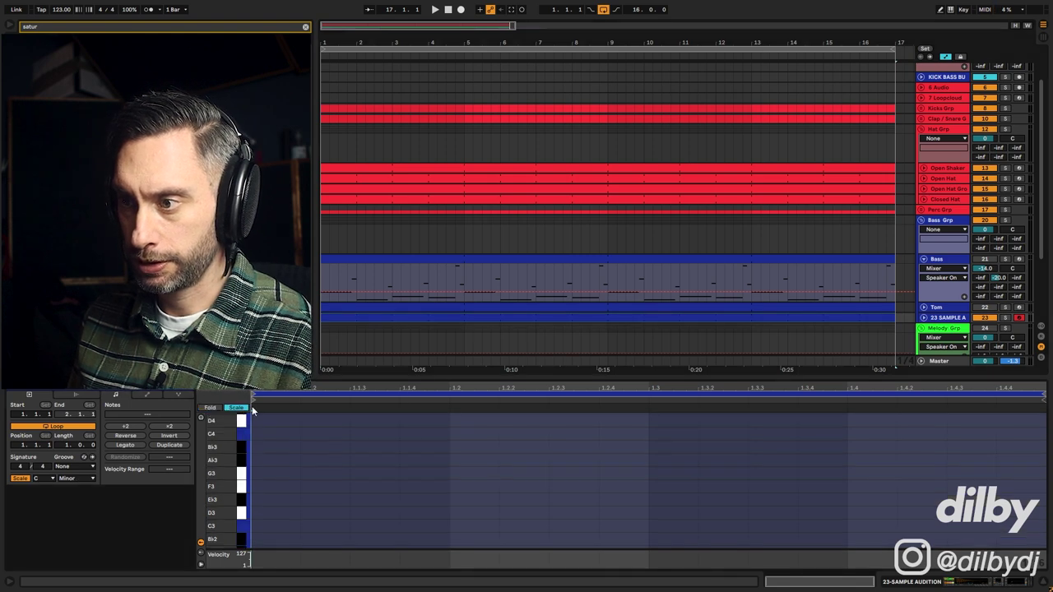
During playback, place C3 notes one sixteenth long at 1.1.3, 1.2.2, 1.2.4 and 1.3.4 in the clip.
double_click(373, 525)
key("space")
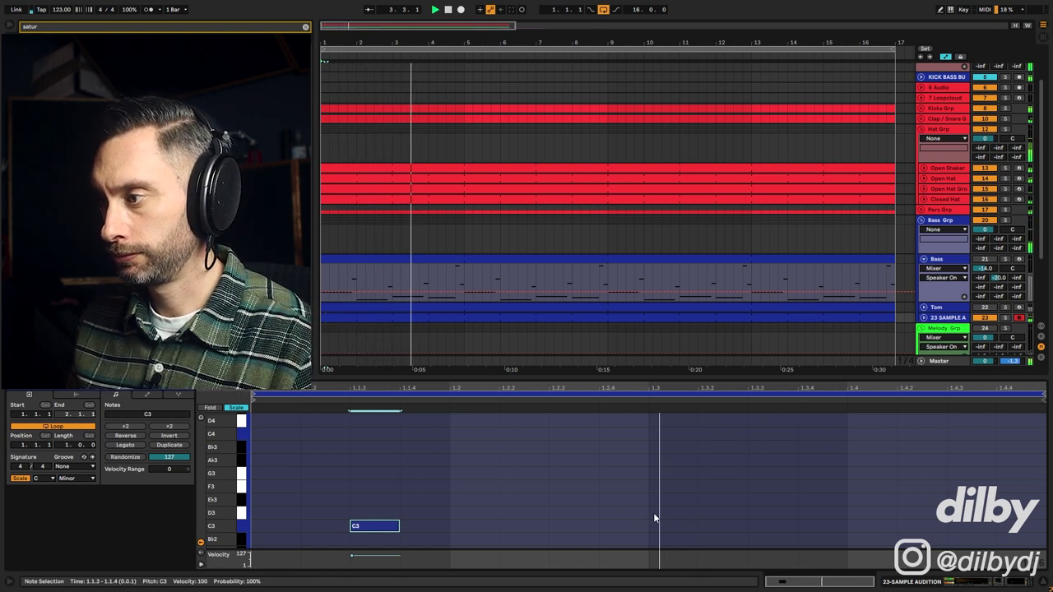
double_click(533, 529)
double_click(571, 526)
left_click_drag(575, 526, 626, 529)
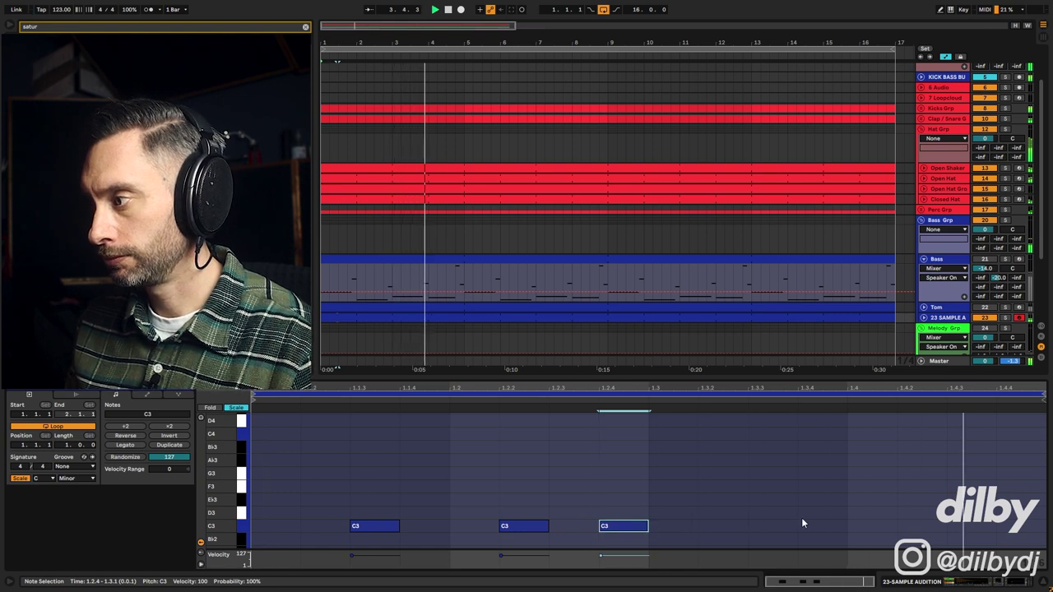
left_click(846, 528)
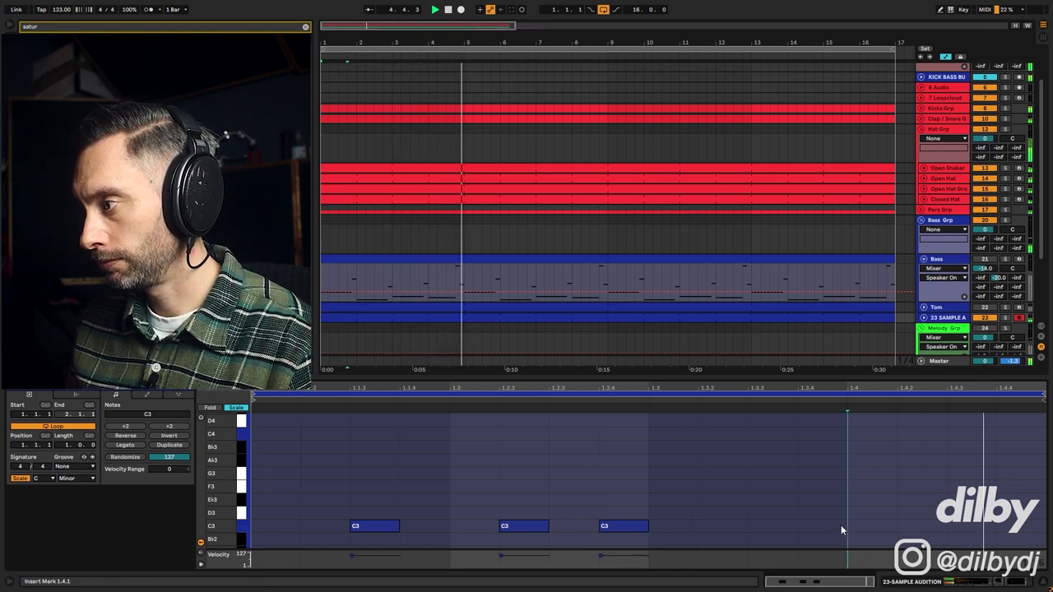
double_click(937, 526)
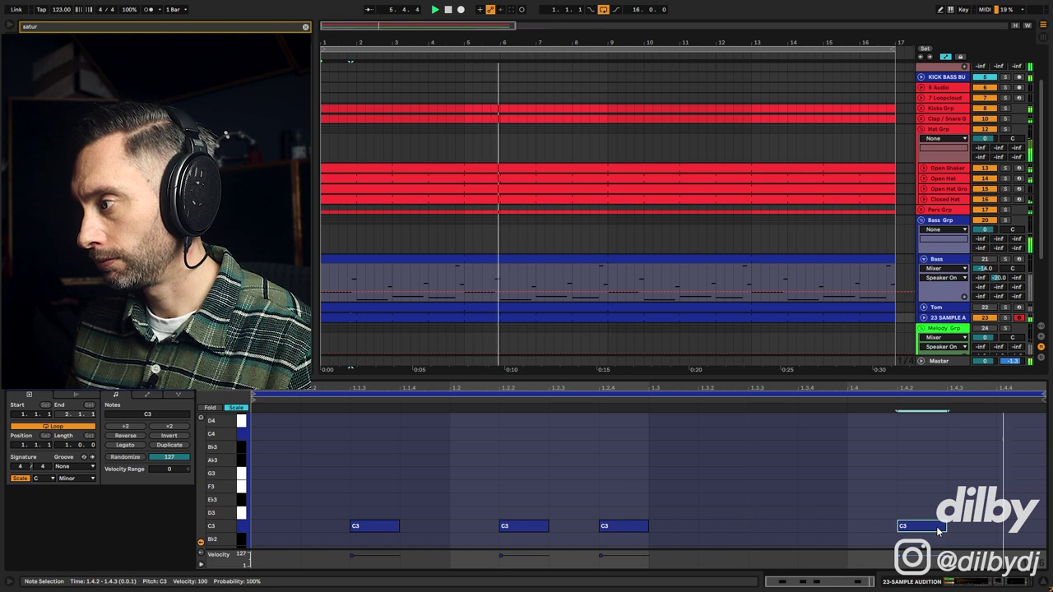
left_click_drag(936, 526, 843, 532)
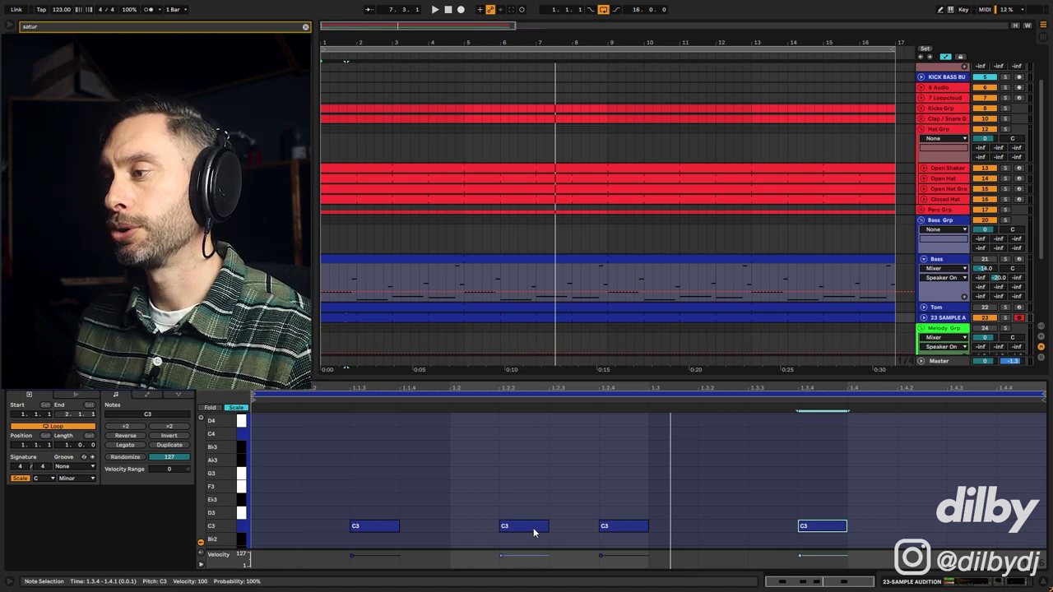
Rearrange the bar to three C3 notes at 1.1.3, 1.3.4 and 1.4.2, auditioning the groove.
left_click_drag(533, 533, 759, 533)
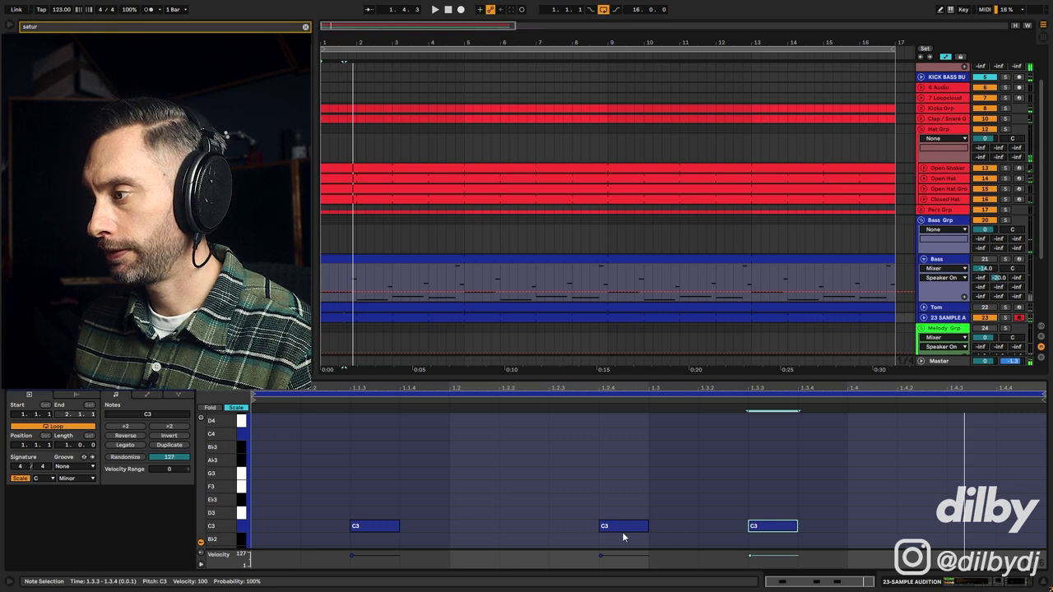
left_click_drag(769, 533, 936, 526)
key("space")
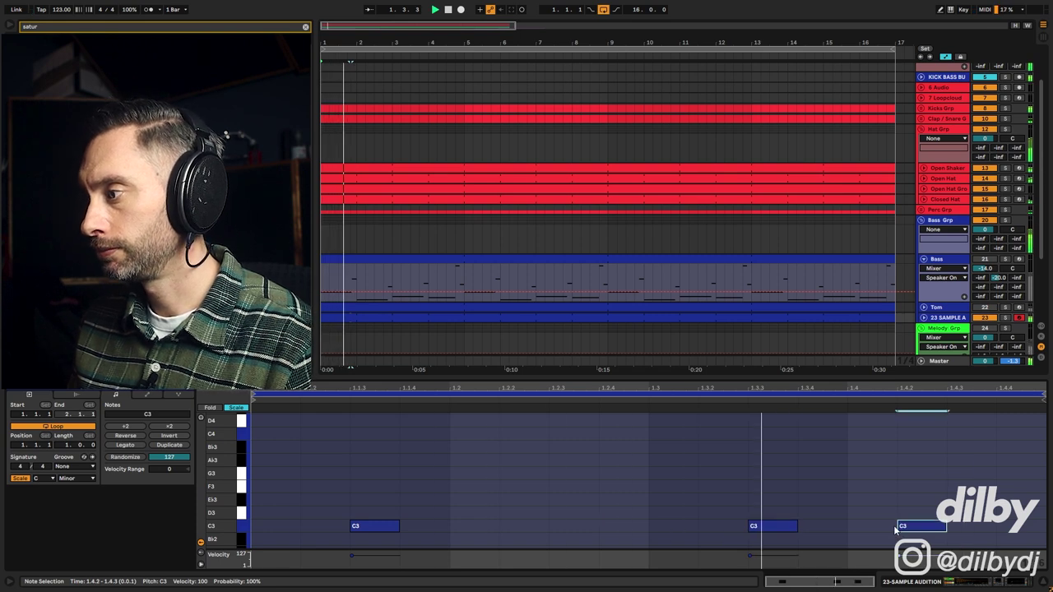
left_click(778, 531)
left_click_drag(778, 530, 828, 531)
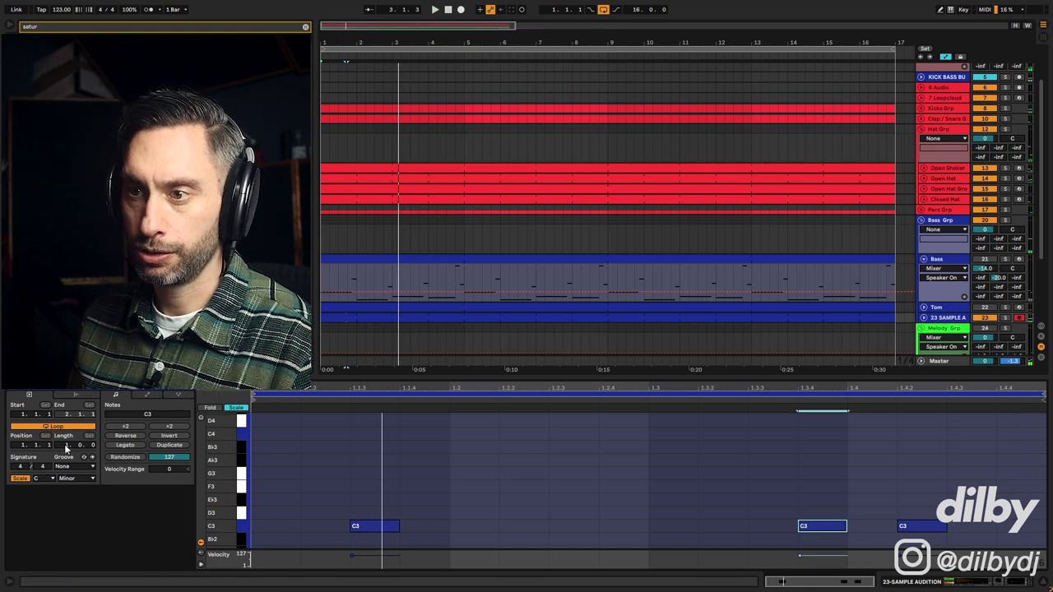
Set the clip's loop length to 2 bars and add C3 notes at 2.1.3, 2.2.4 and 2.3.3.
key("minus")
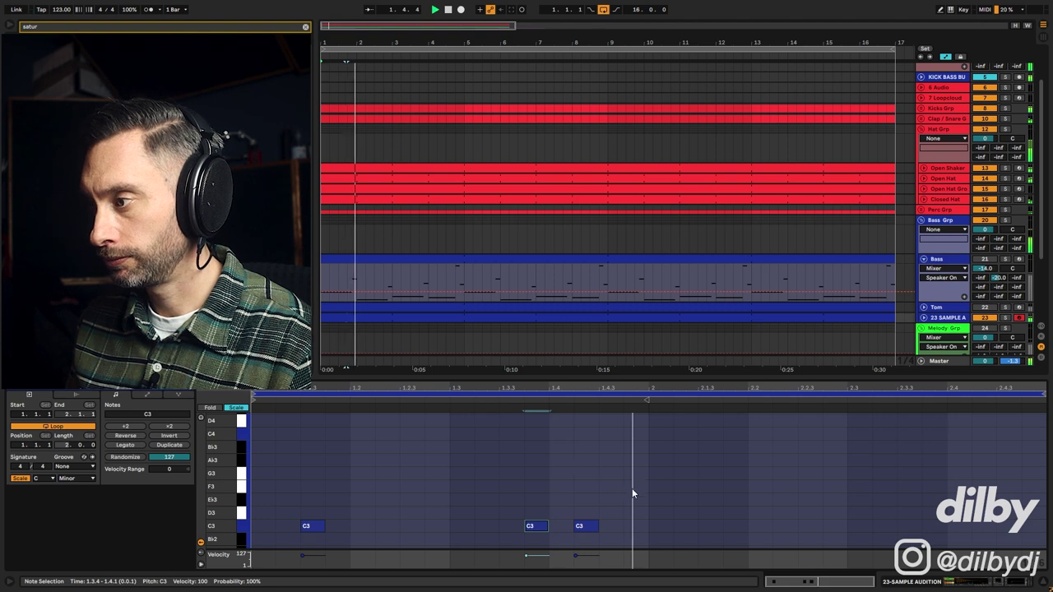
double_click(716, 526)
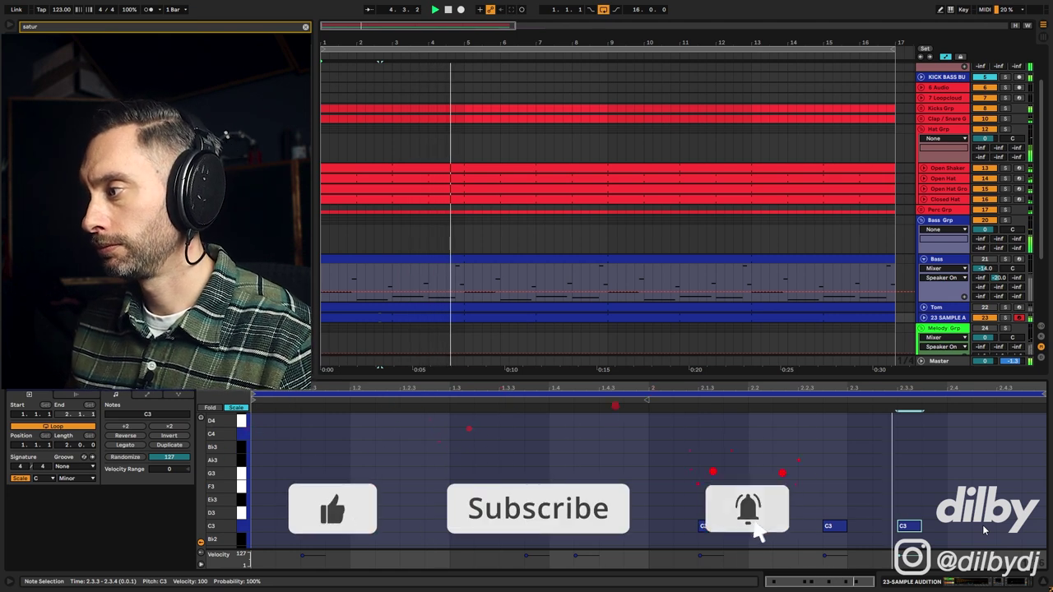
key("space")
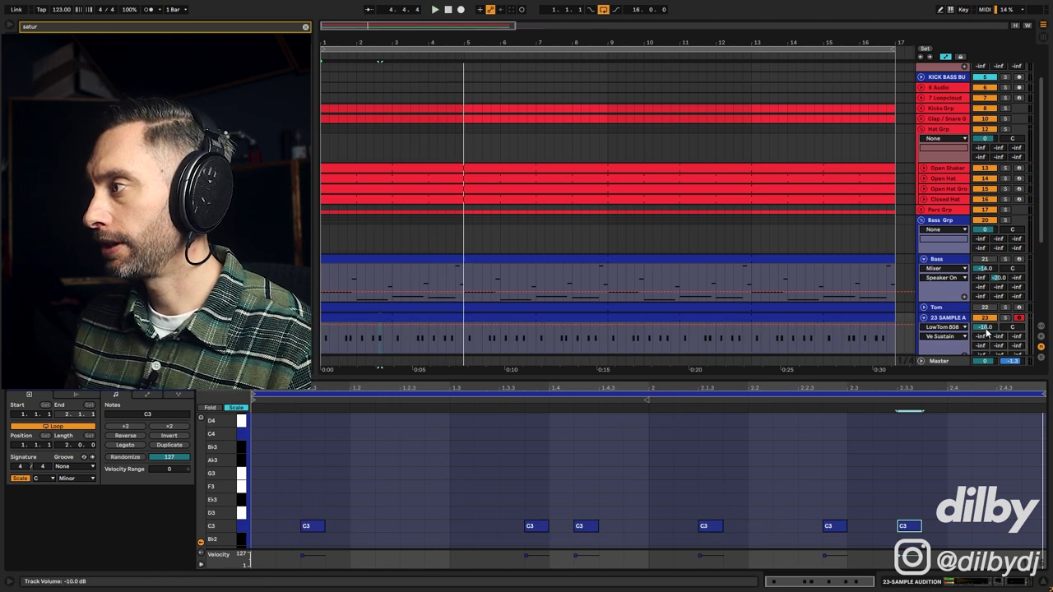
Lower the SAMPLE AUDITION track's volume to -13.3 dB and move the C3 note at 1.3.4 to 1.3.3.
left_click_drag(987, 330, 986, 334)
key("space")
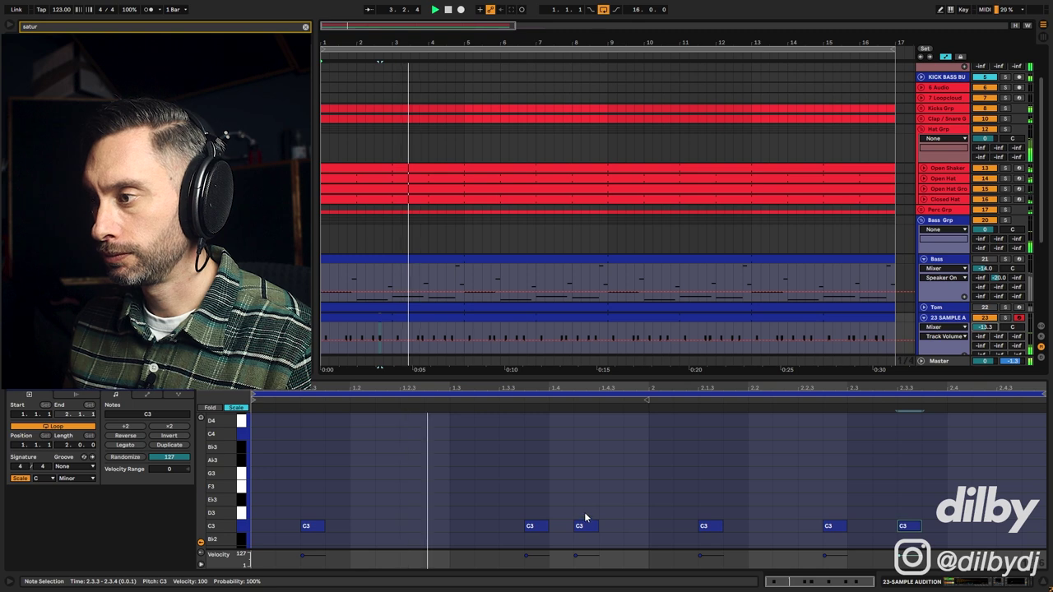
key("space")
left_click_drag(542, 527, 517, 528)
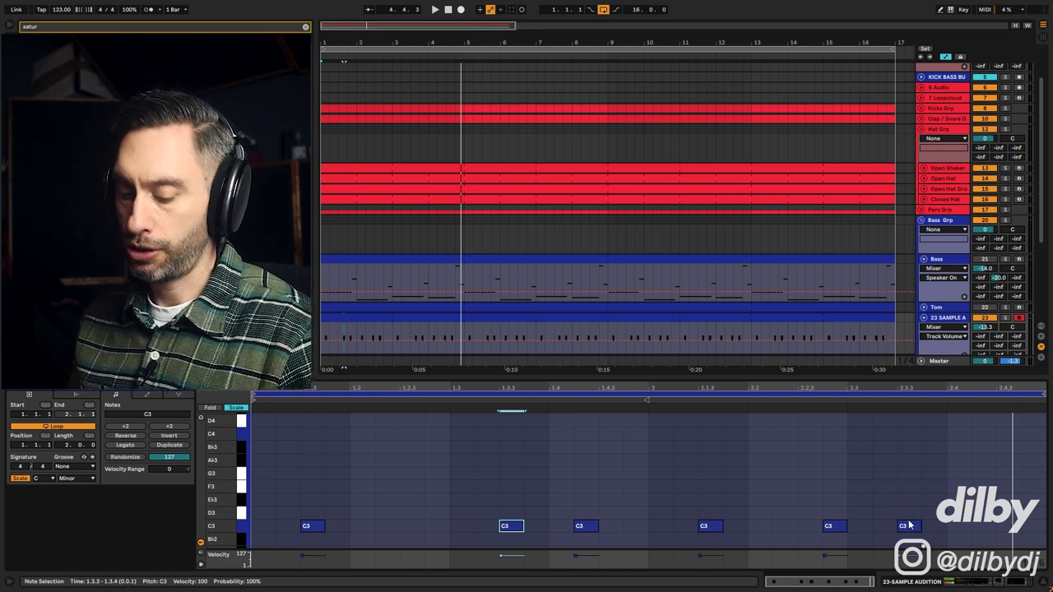
Expand the Spectrum analyser in the SAMPLE AUDITION device chain and play to examine the tom's frequency content.
key("shift+Tab")
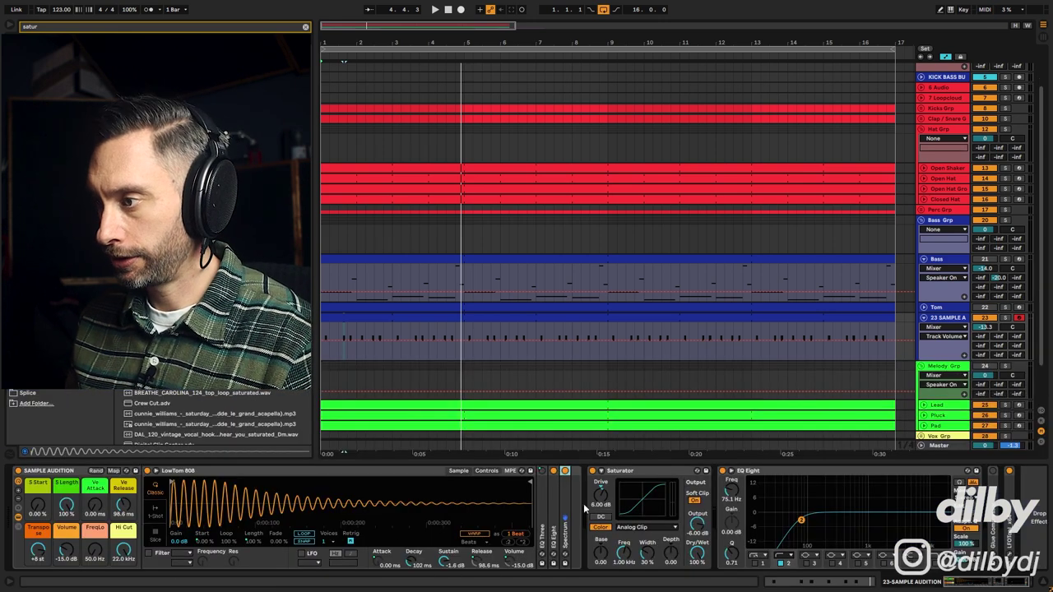
double_click(566, 514)
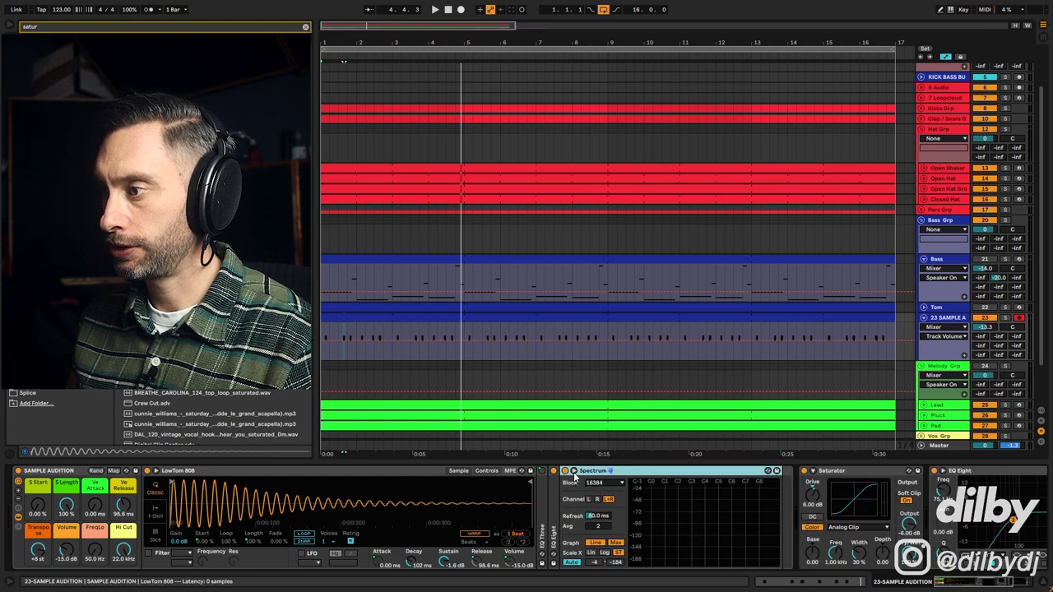
left_click(574, 472)
key("space")
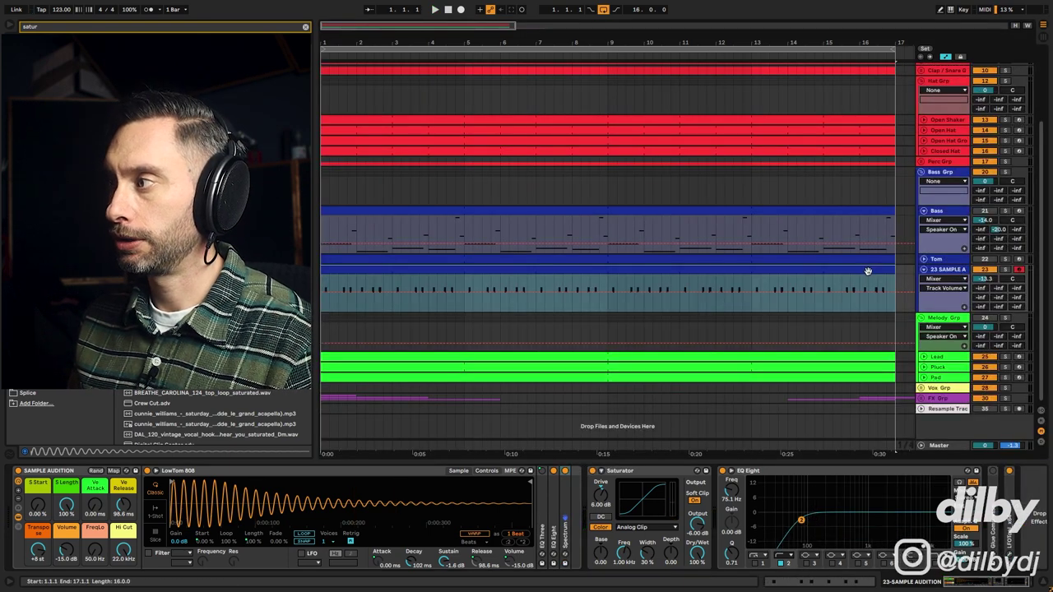
Reopen the tom clip and raise the C3 notes at 1.3.3 and 1.4.2 by an octave to C4.
double_click(867, 271)
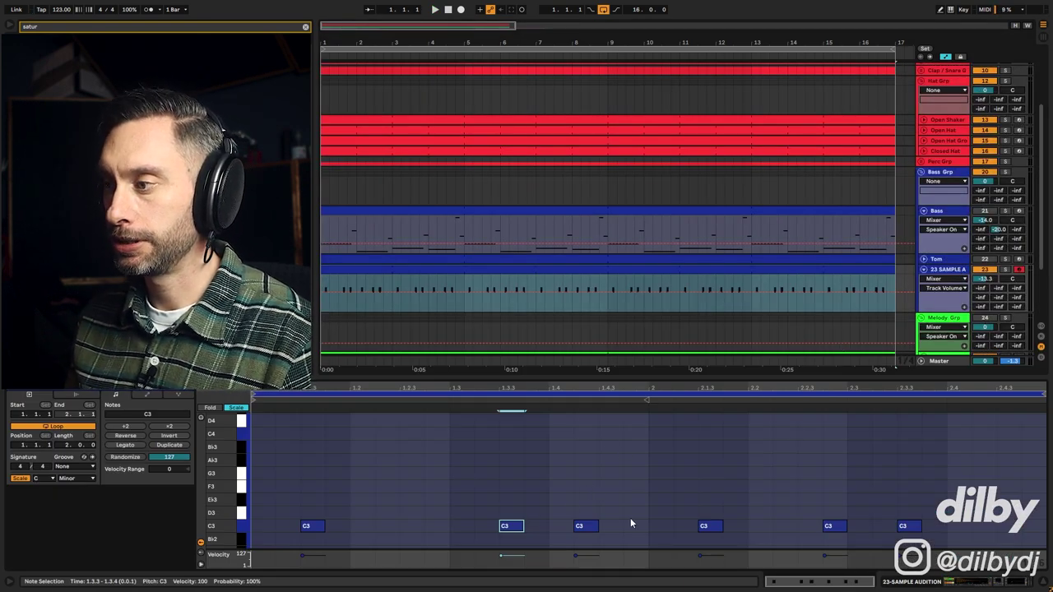
left_click(587, 527, "shift")
key("shift+Up")
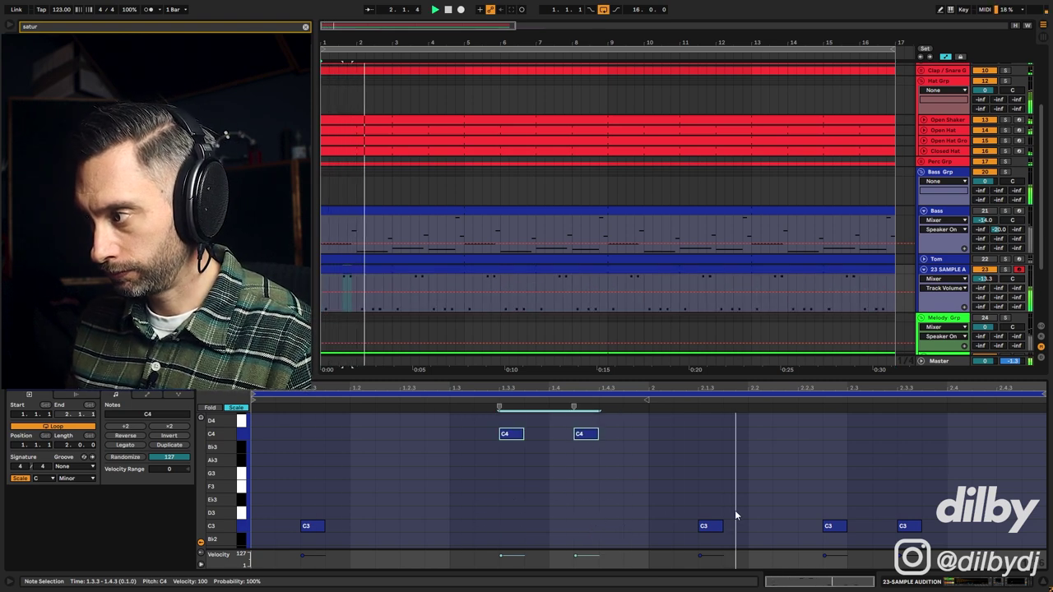
Add a G3 note at 2.4.3 and an A♭3 note at 2.4.4 to close the two-bar pattern.
double_click(1004, 460)
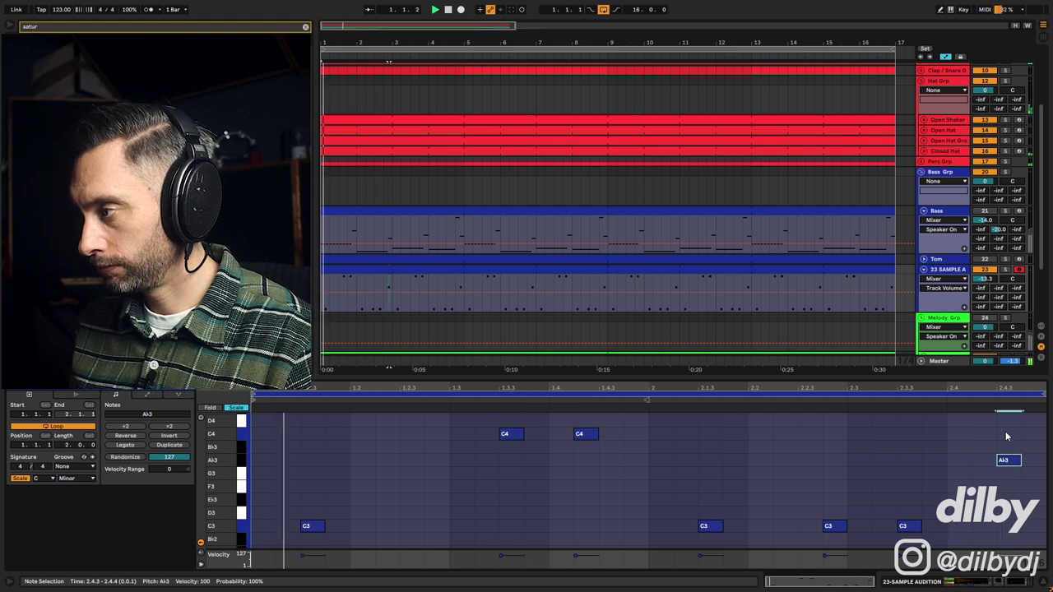
key("Down")
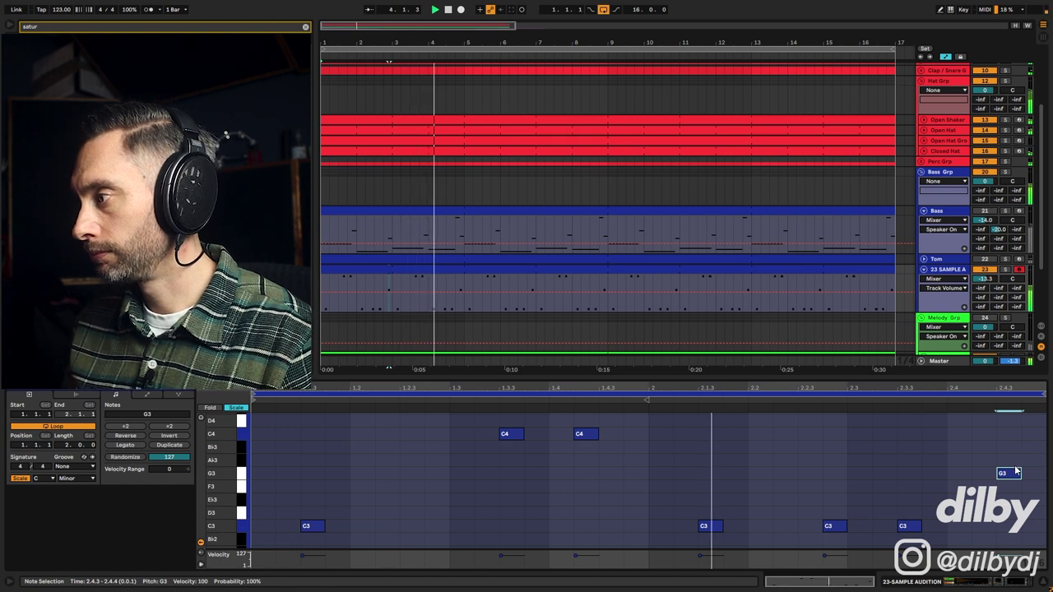
left_click_drag(1016, 472, 1035, 461)
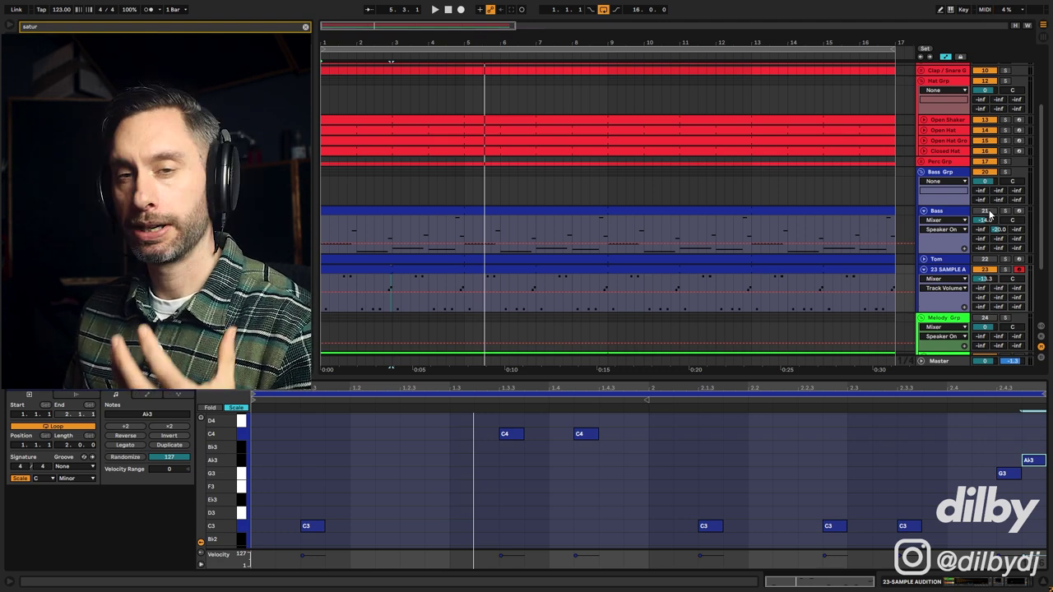
Deactivate the G3 and A♭3 notes at the end of the tom clip.
key("space")
left_click_drag(993, 445, 1041, 506)
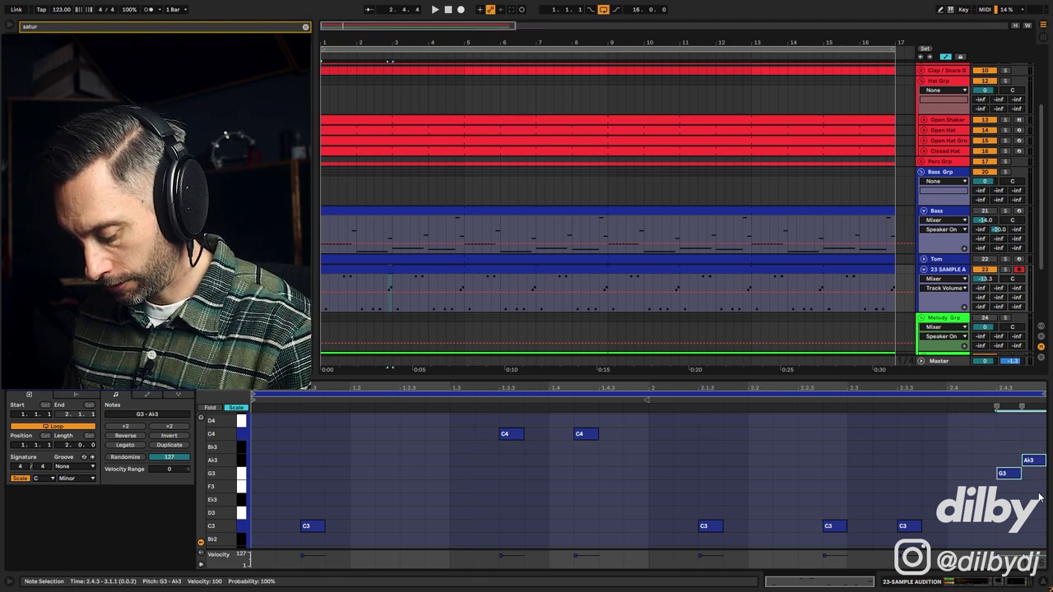
key("0")
Lower the C4 notes at 1.3.3 and 1.4.2 by an octave to C3 and play the pattern.
left_click_drag(666, 453, 460, 431)
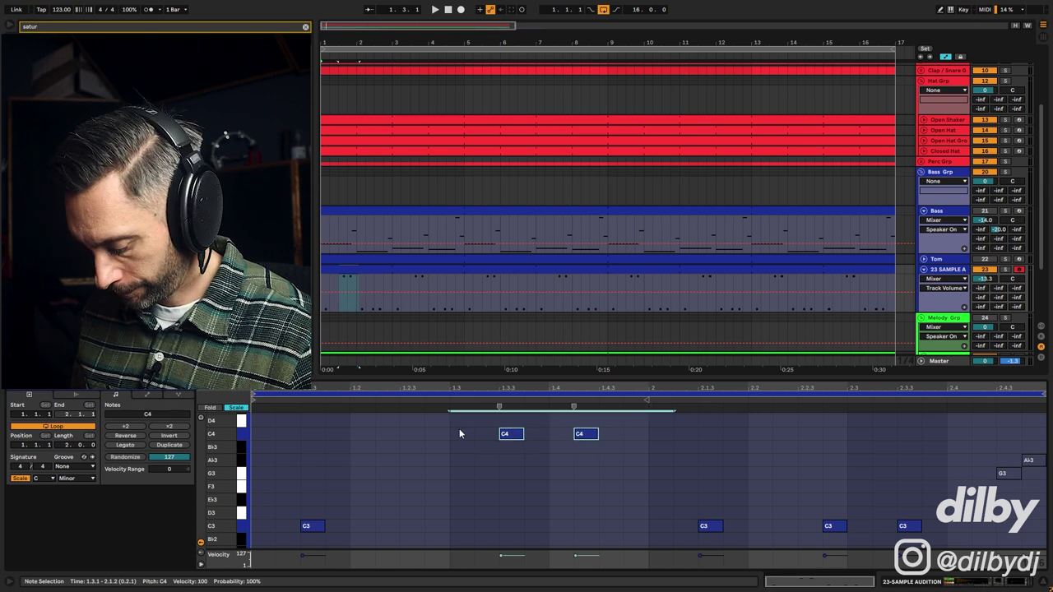
key("shift+Down")
key("space")
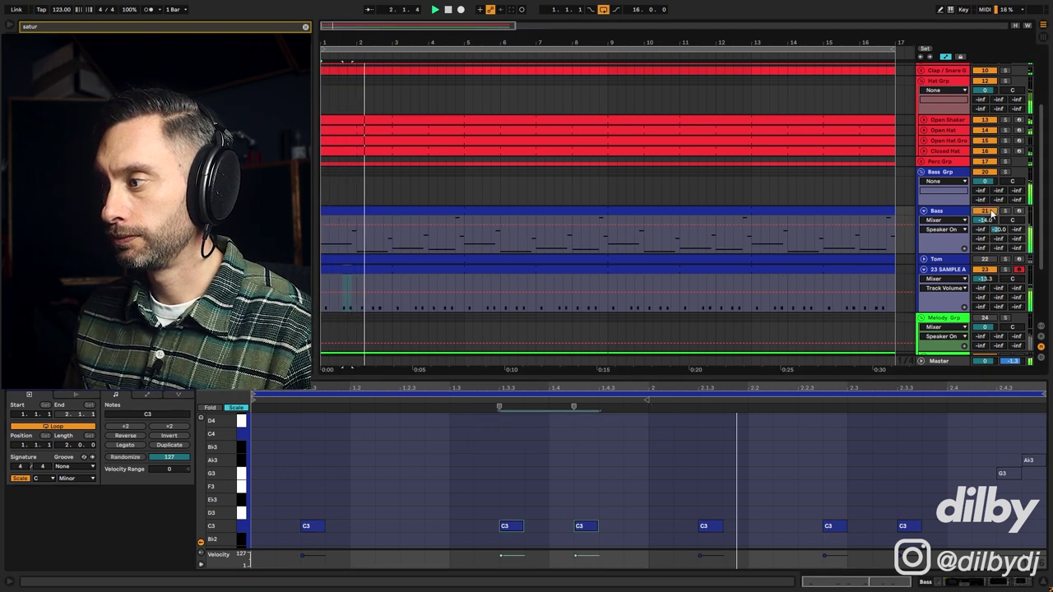
Try high-passing the Bass track with band 2 of its EQ Eight at 235 Hz during playback.
left_click(945, 213)
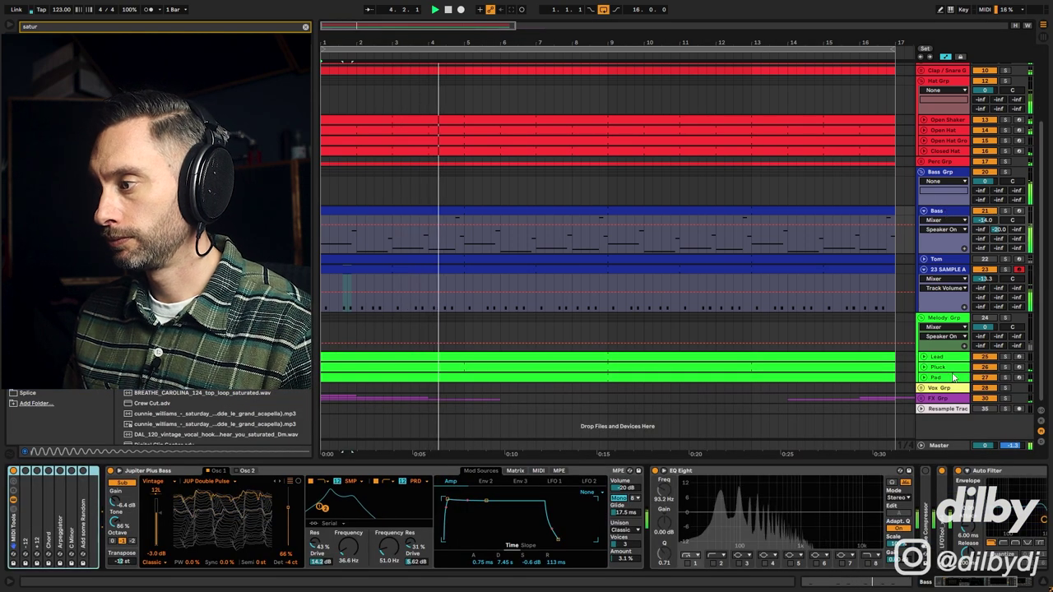
left_click(713, 564)
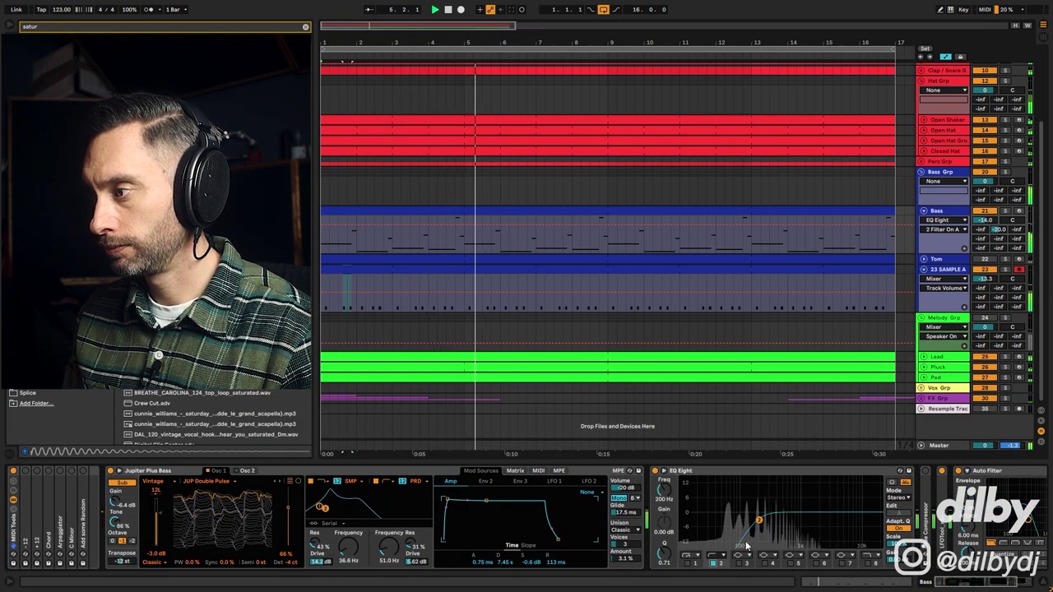
left_click_drag(759, 520, 763, 520)
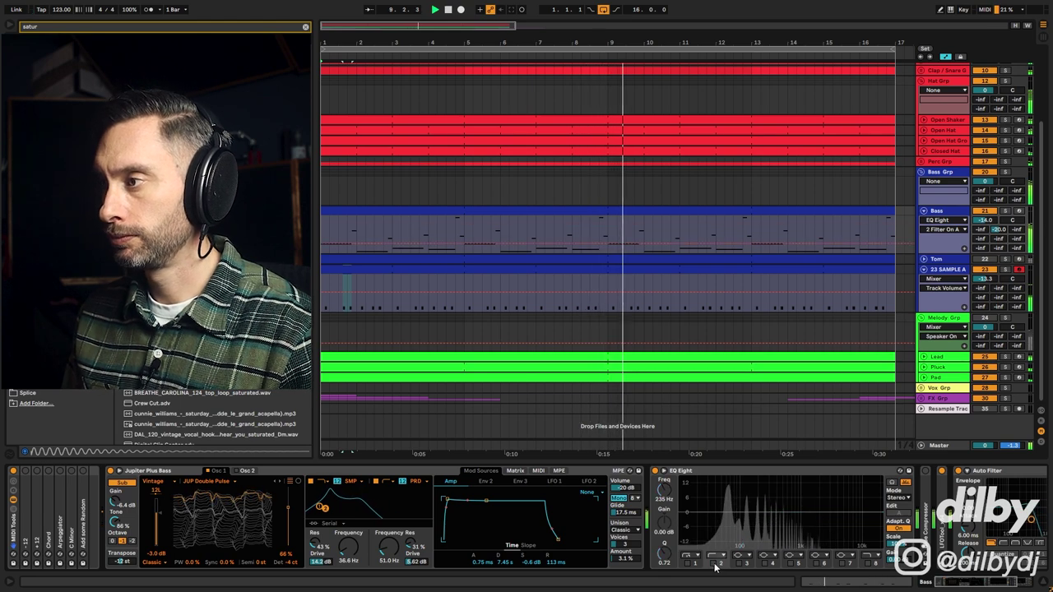
key("space")
Deactivate and fold the Bass track, and play the SAMPLE AUDITION tom pattern with its transpose set to -4 st.
left_click(642, 270)
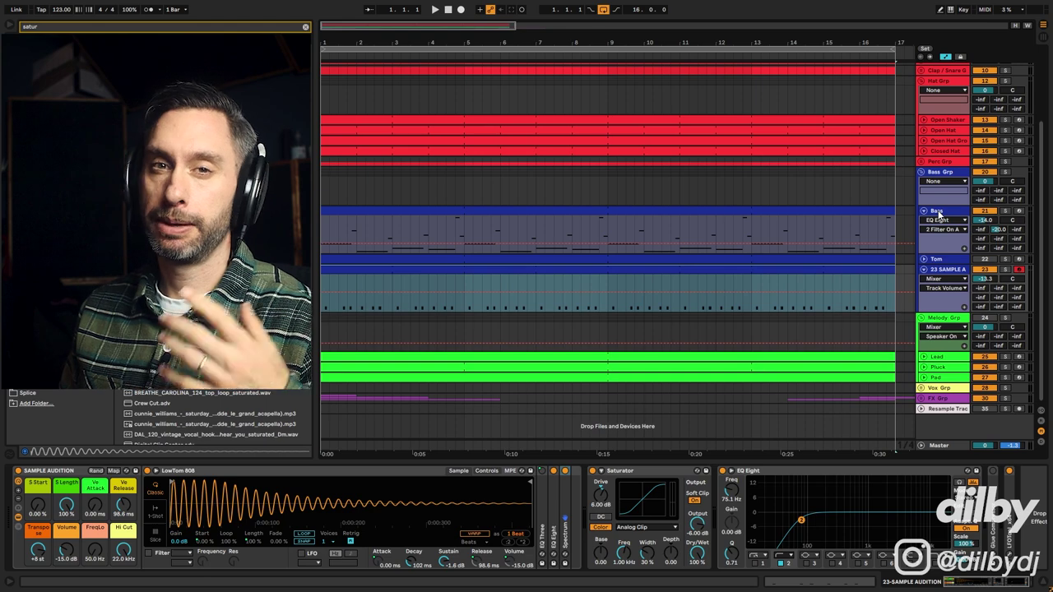
left_click(924, 212)
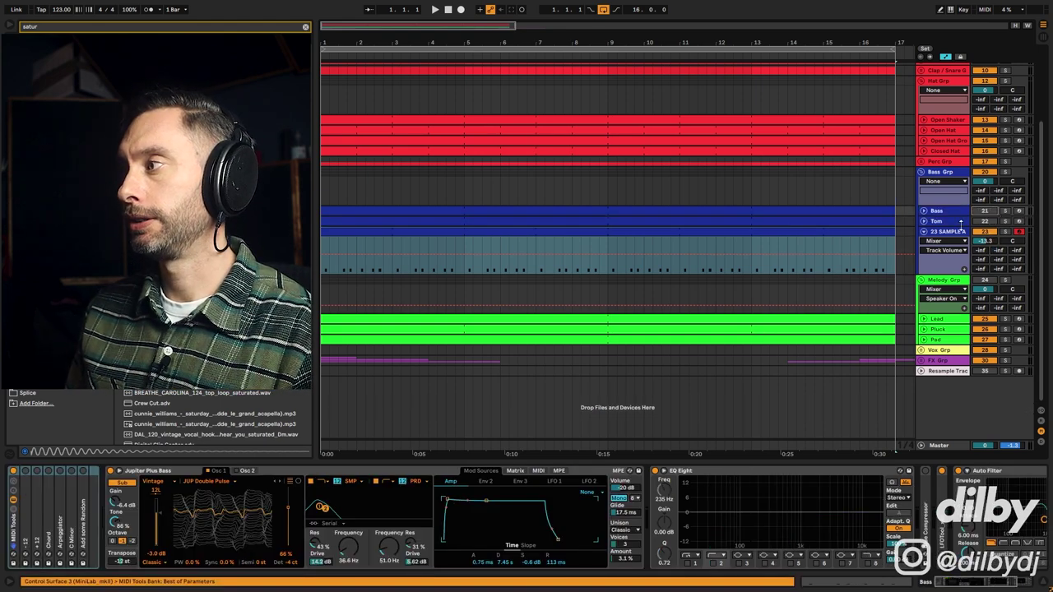
left_click(957, 233)
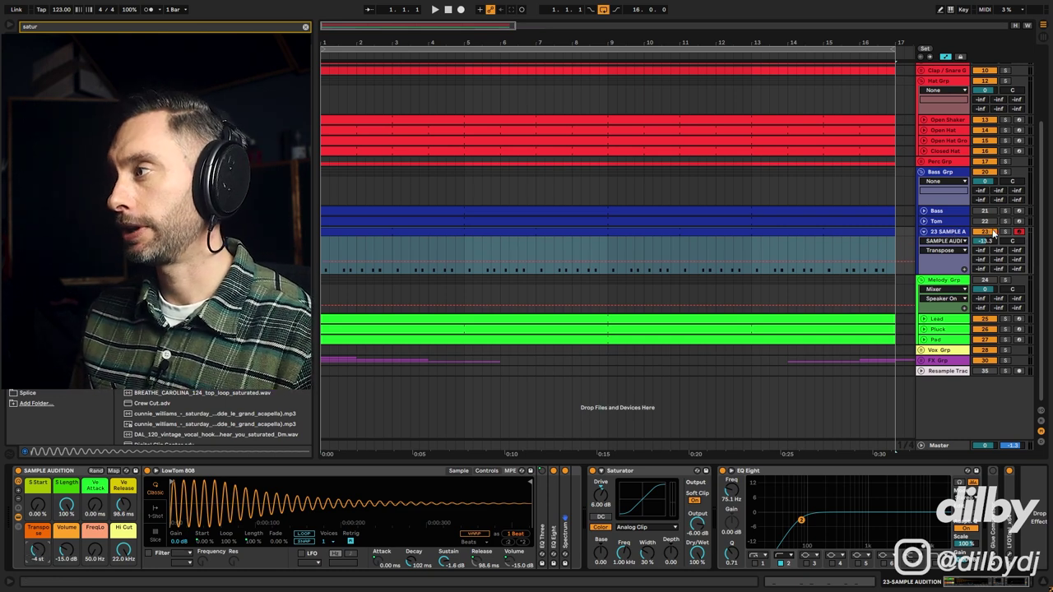
key("space")
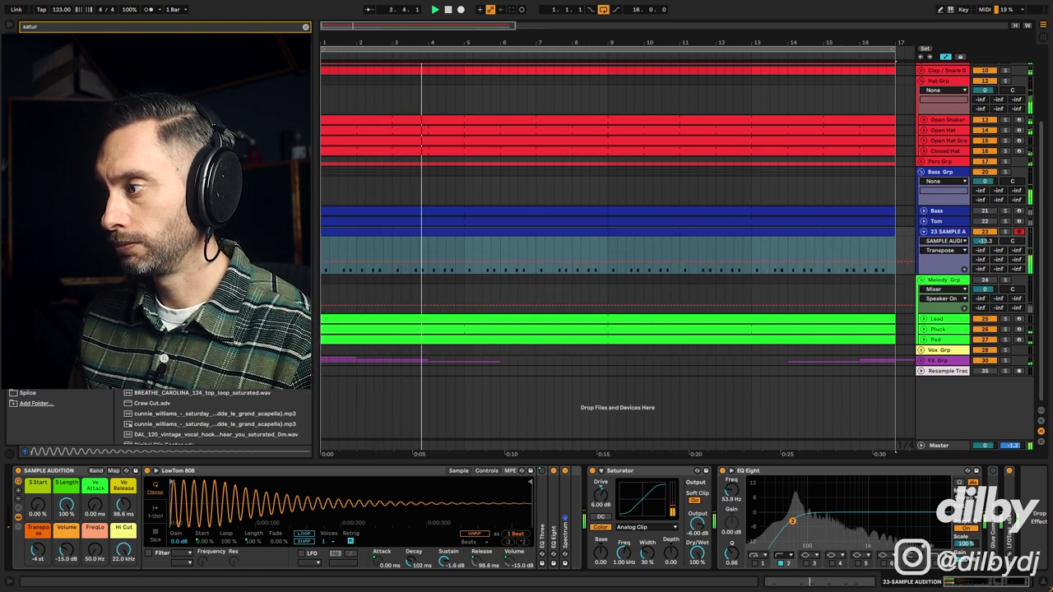
High-pass the Bass track during playback with band 2 of its EQ Eight at 102 Hz, and fold the SAMPLE AUDITION track.
left_click(951, 214)
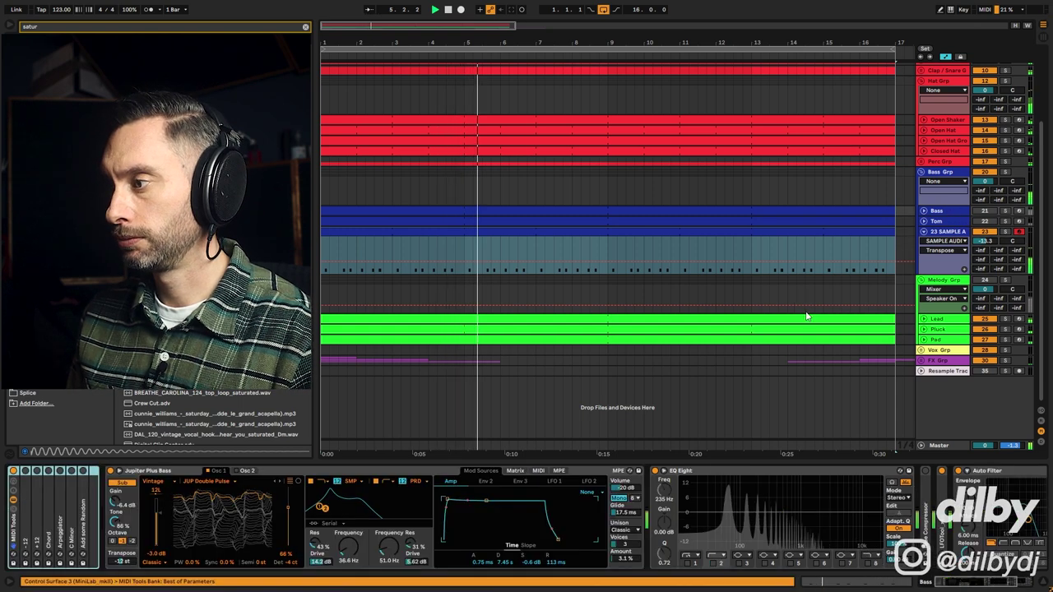
left_click(713, 566)
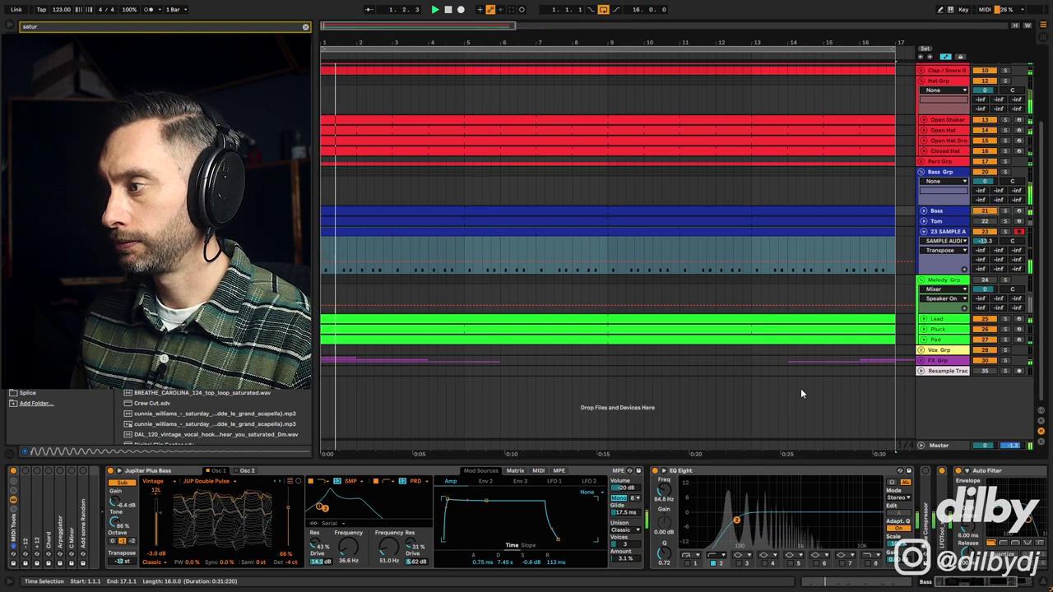
left_click_drag(736, 520, 742, 519)
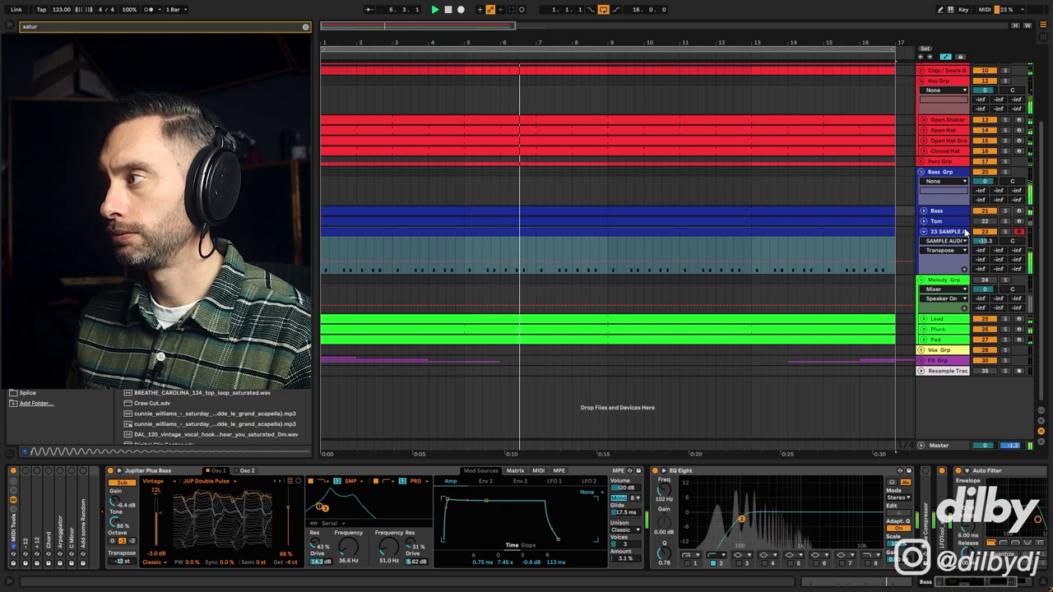
left_click(927, 224)
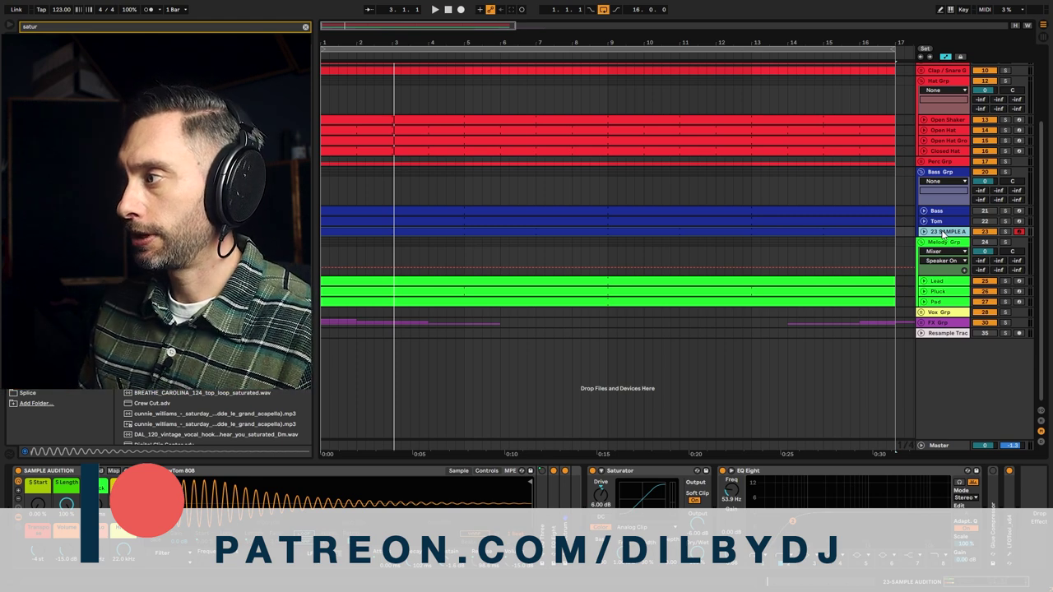
Audition the Melody group in solo while examining the Lead clip's notes and the Lead, Pluck and Pad devices, and unsolo the group.
left_click(878, 281)
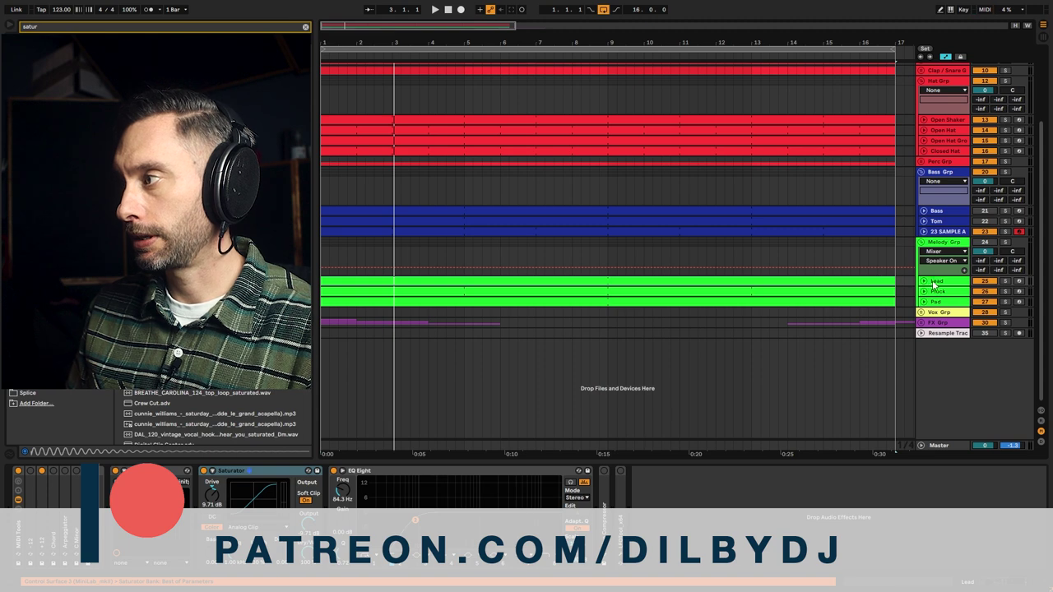
left_click(1005, 243)
key("space")
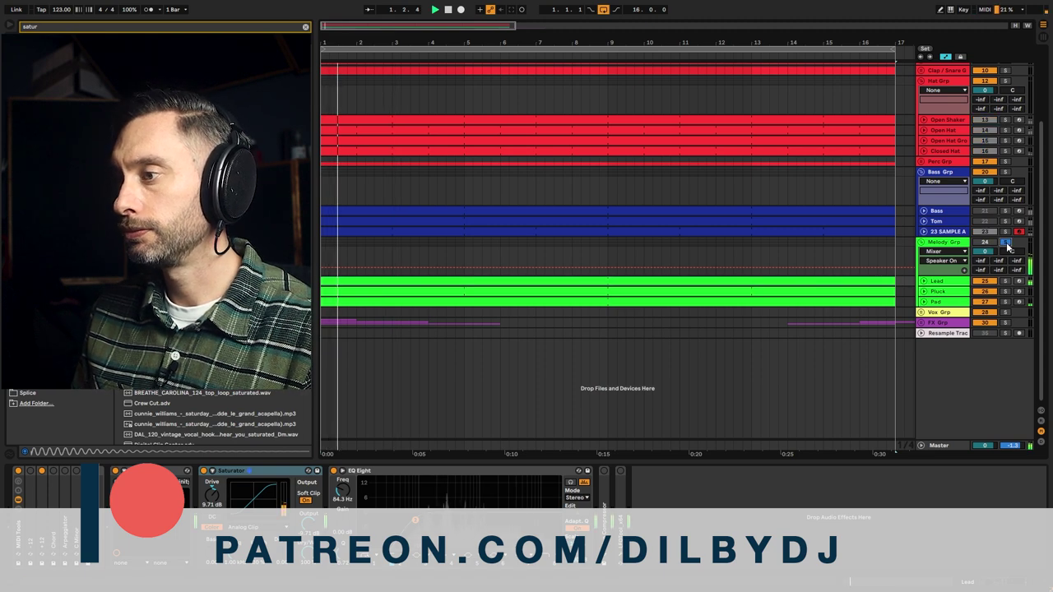
left_click(773, 284)
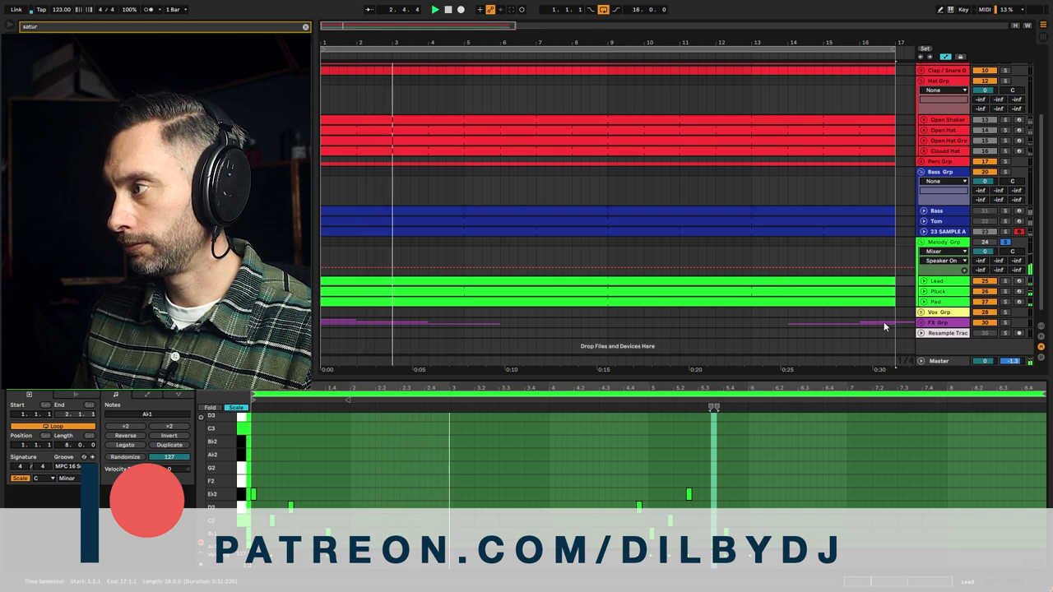
double_click(942, 294)
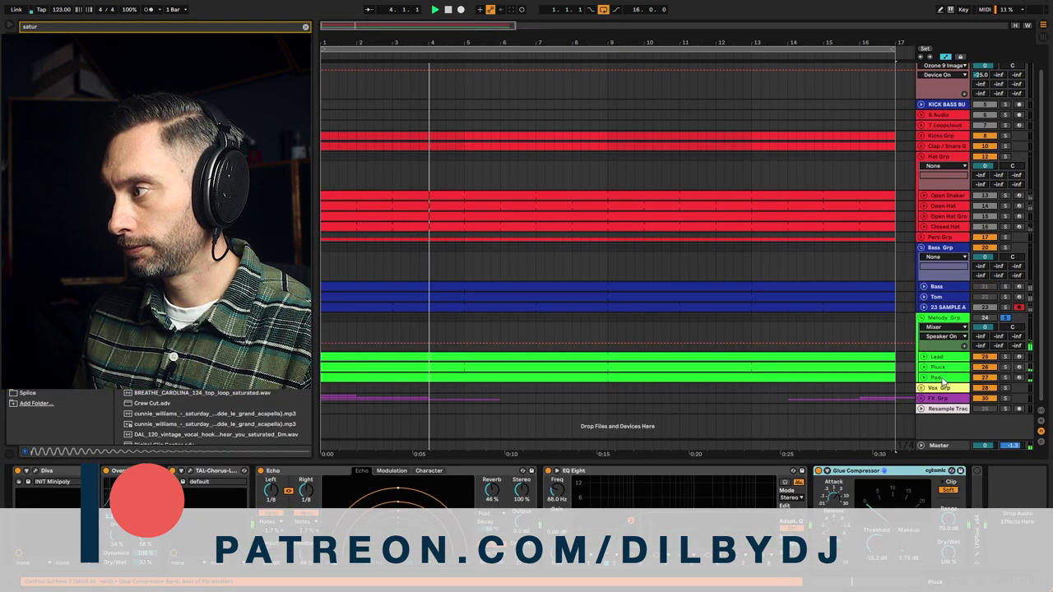
left_click(938, 377)
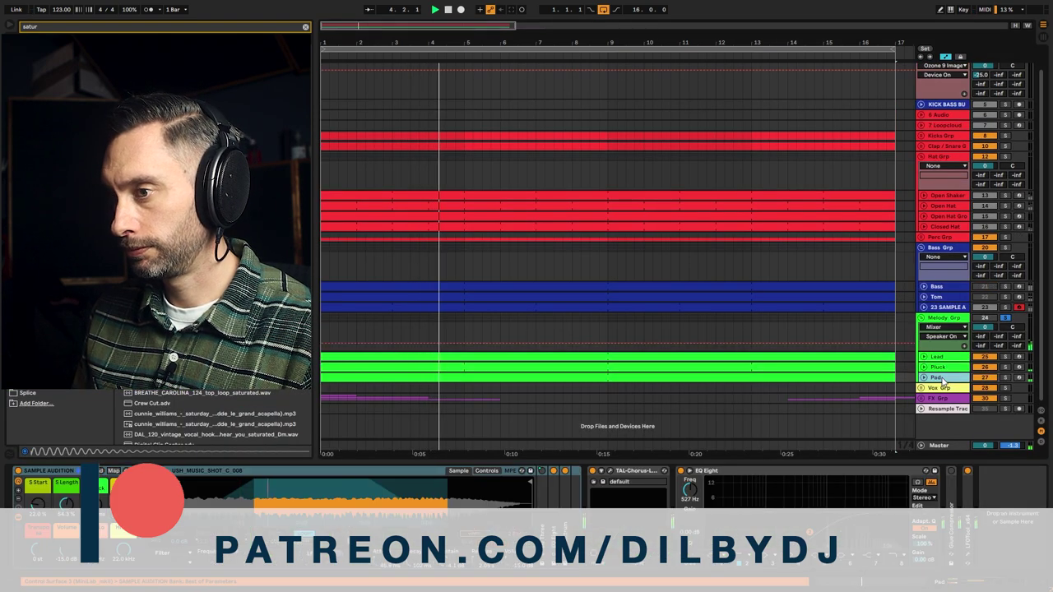
left_click(1005, 319)
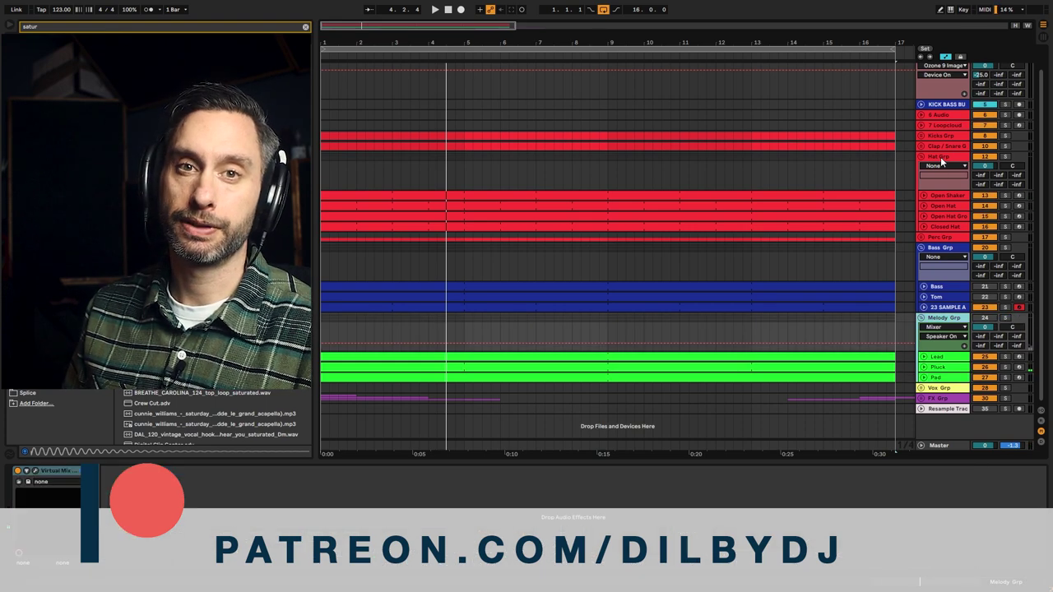